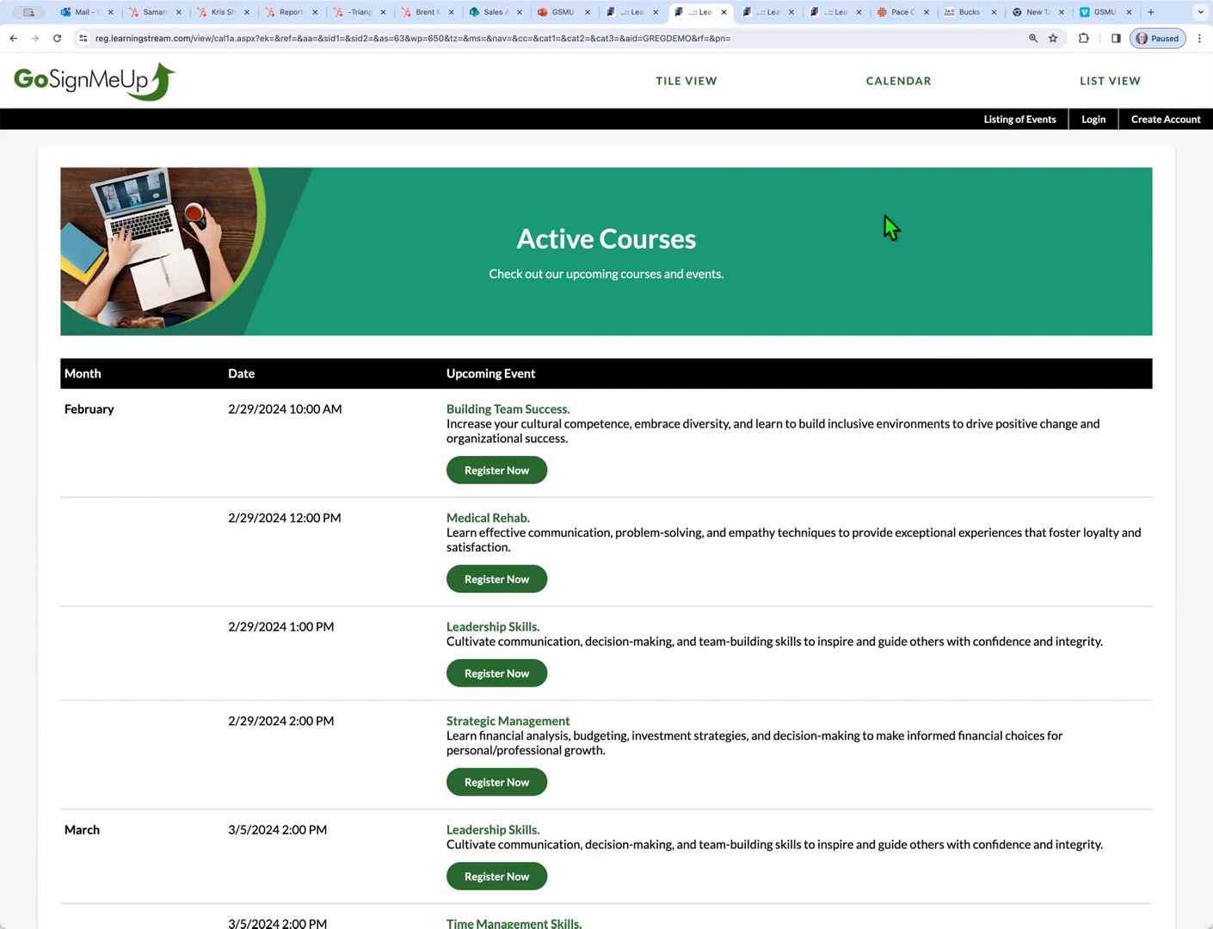
# Look through the Hoag and LearningStream course listings, ending on the UTHealth PACE Center site
pyautogui.click(770, 24)
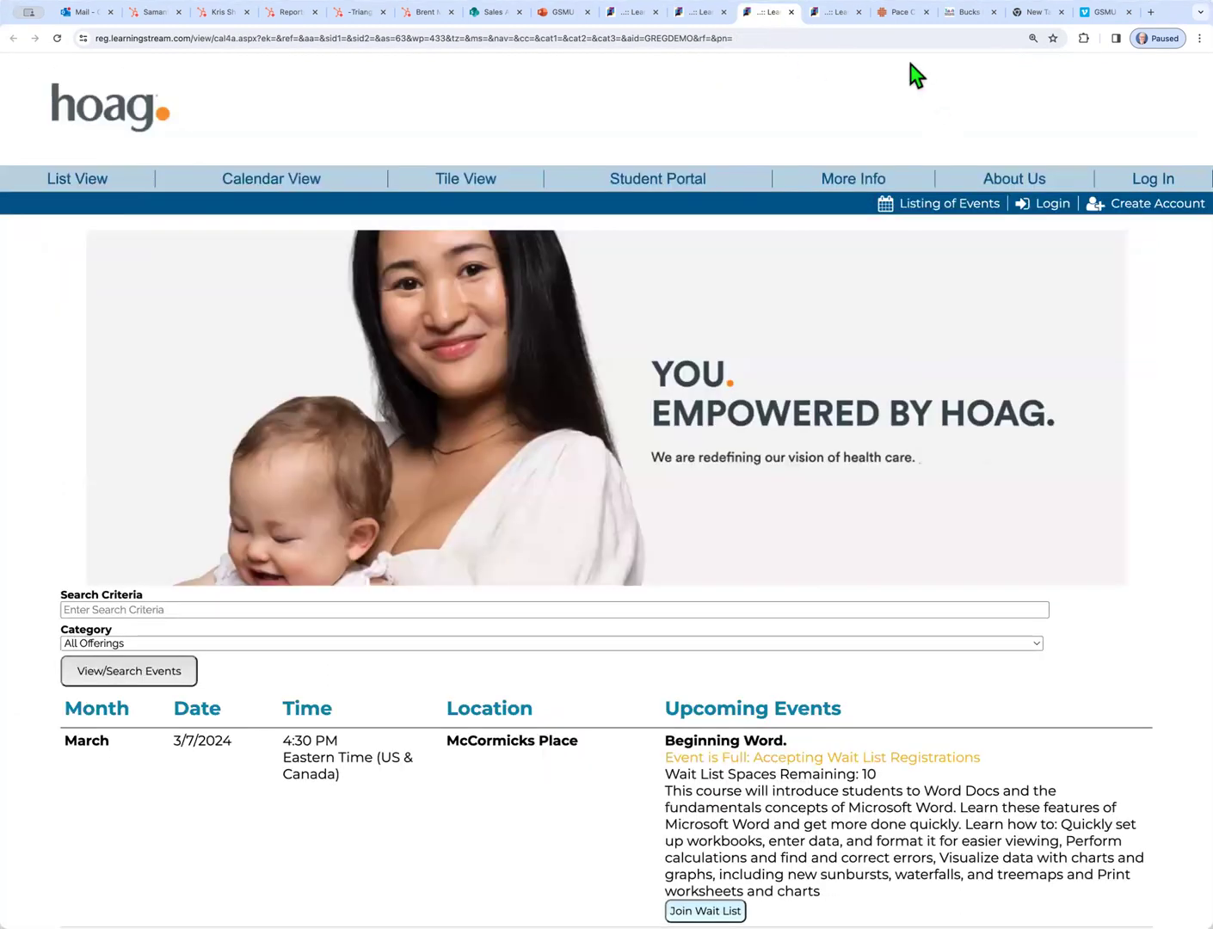
pyautogui.click(844, 23)
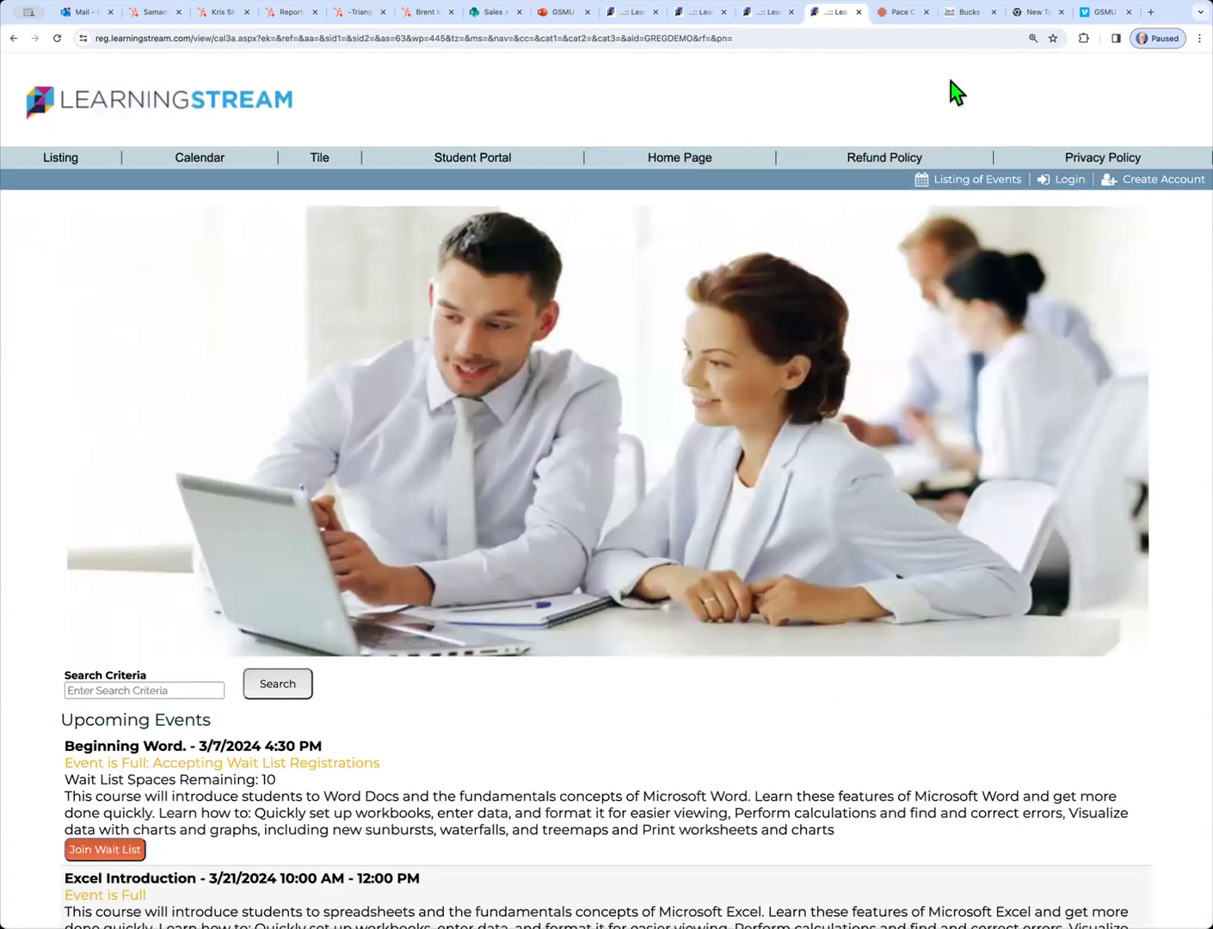
pyautogui.click(909, 19)
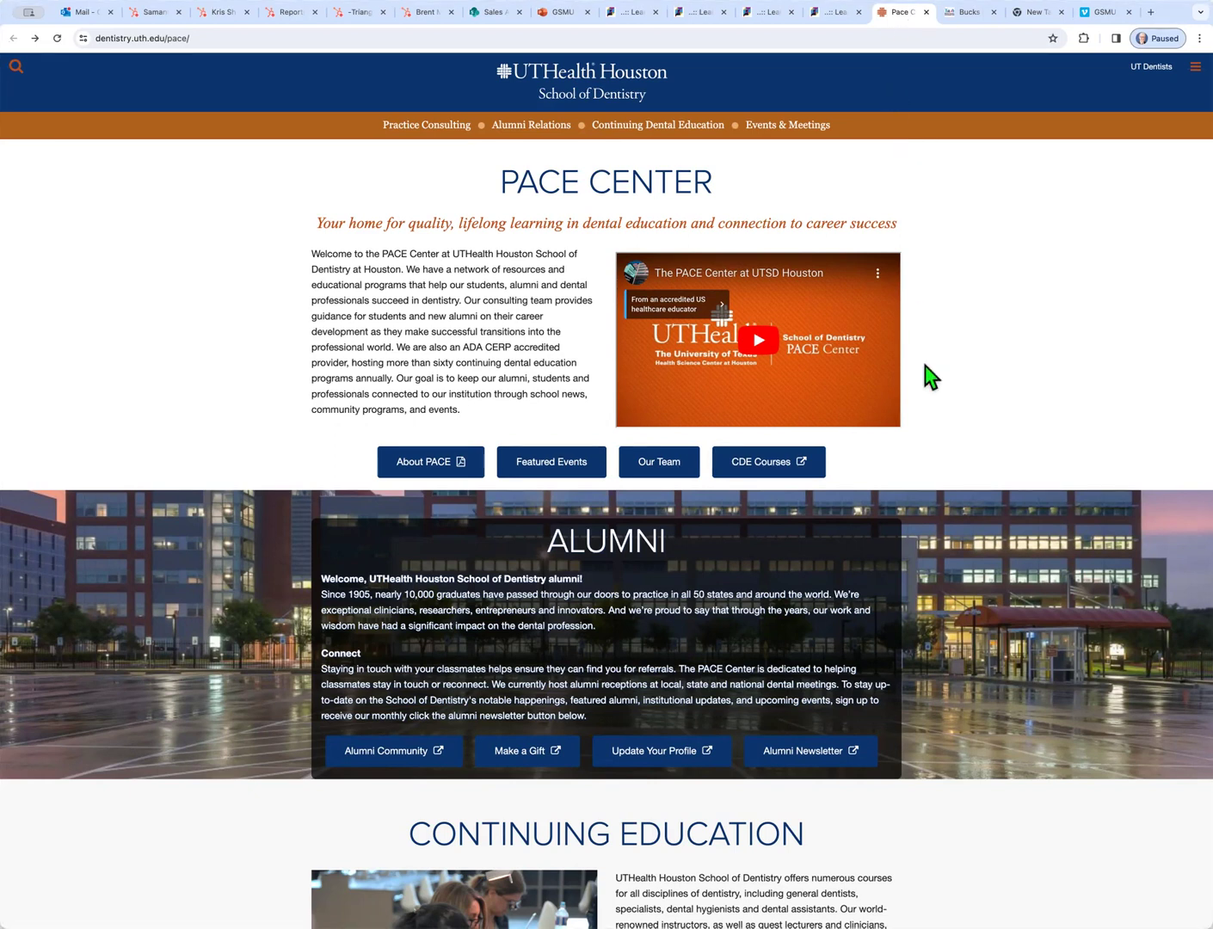
# View the PACE dental education courses and Bucks IU EventHub training events, then return to the LearningStream listing
pyautogui.click(774, 465)
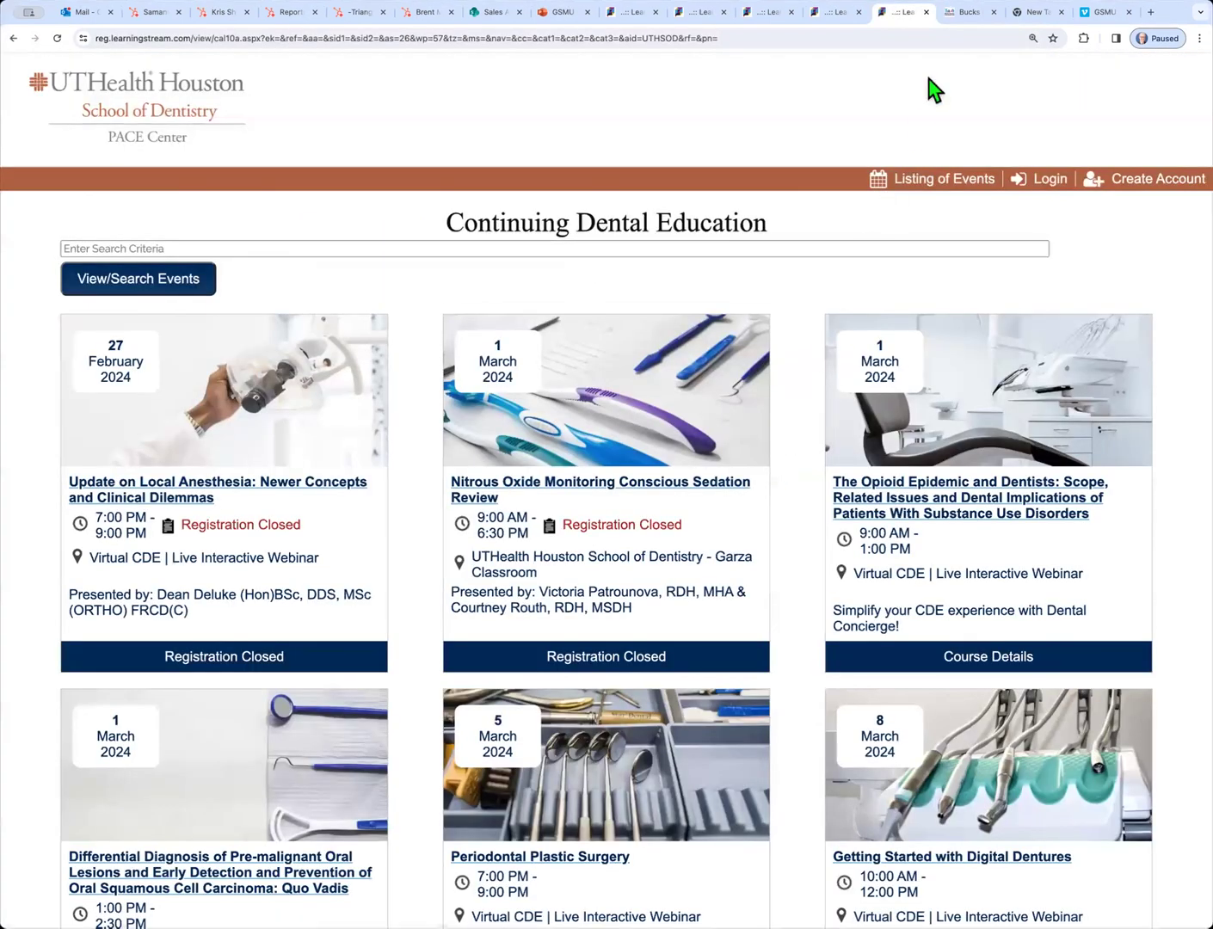
pyautogui.click(963, 15)
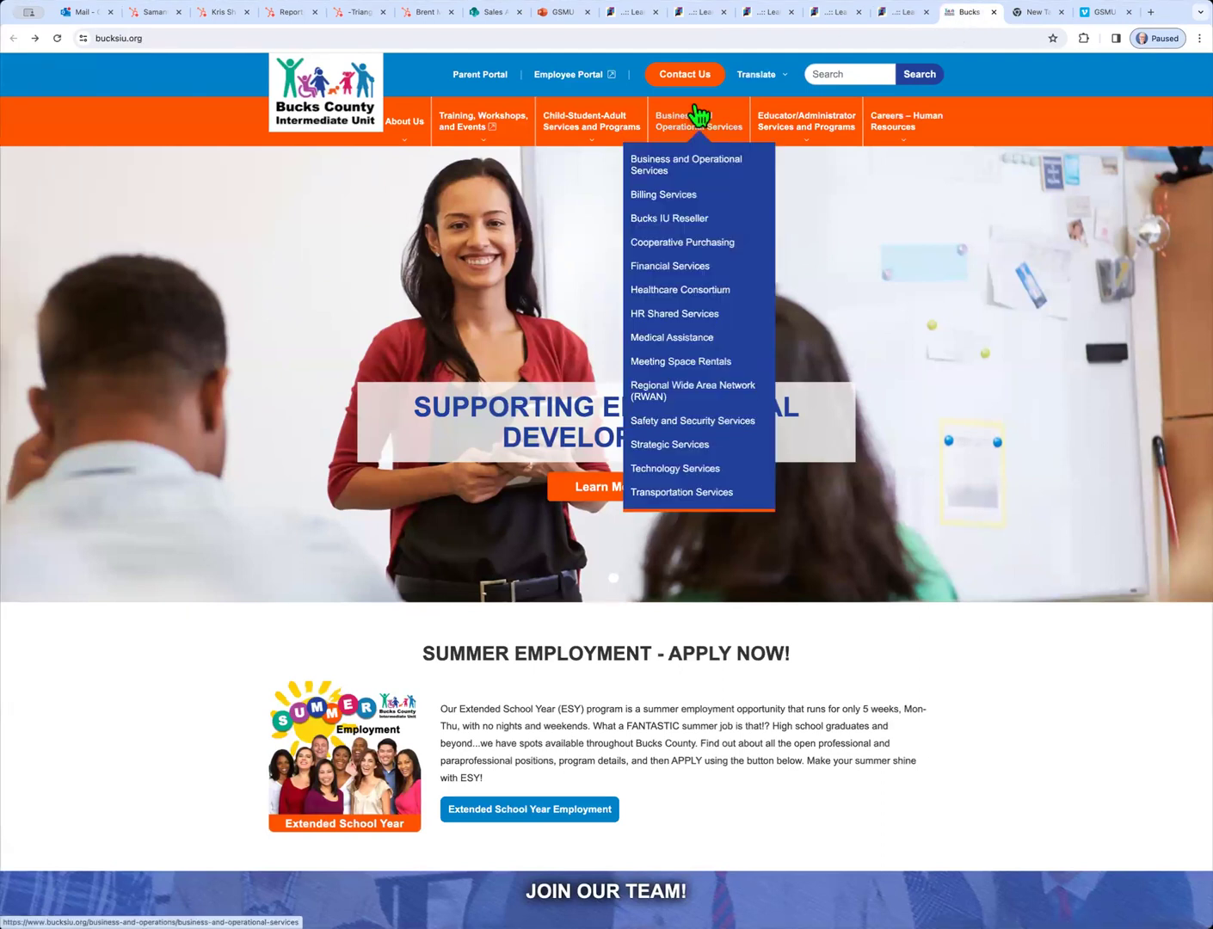
pyautogui.click(475, 121)
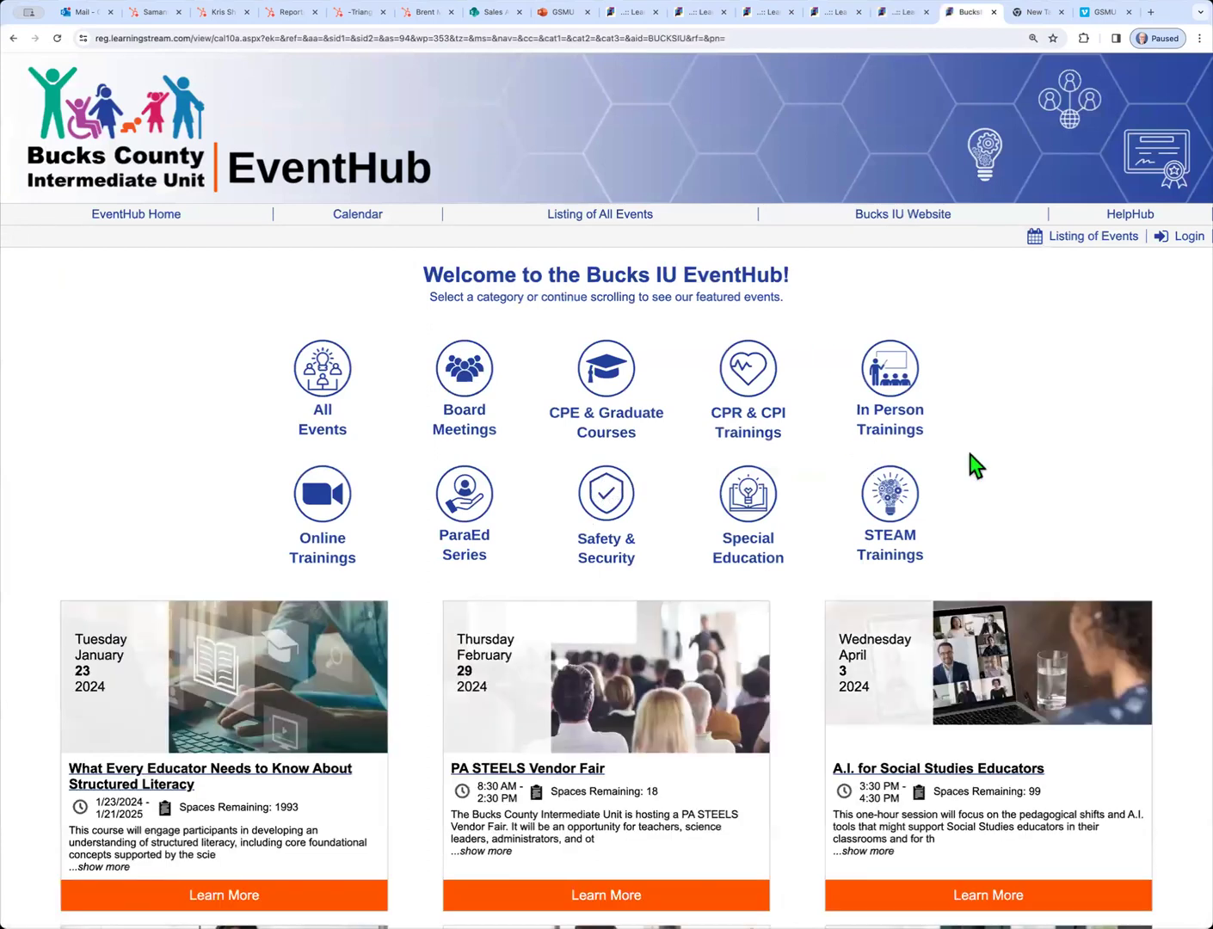
pyautogui.scroll(-3, 1066, 492)
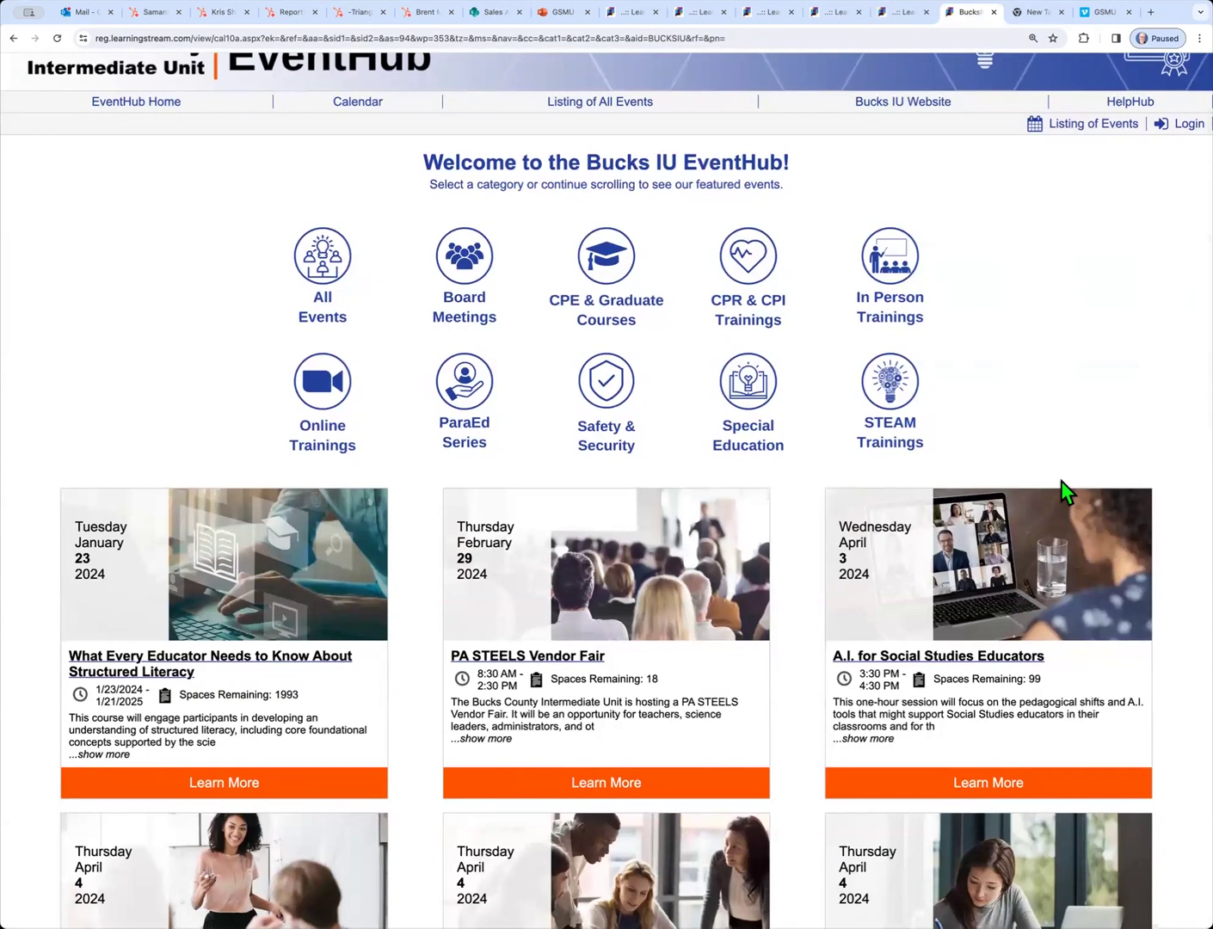
pyautogui.scroll(3, 1065, 492)
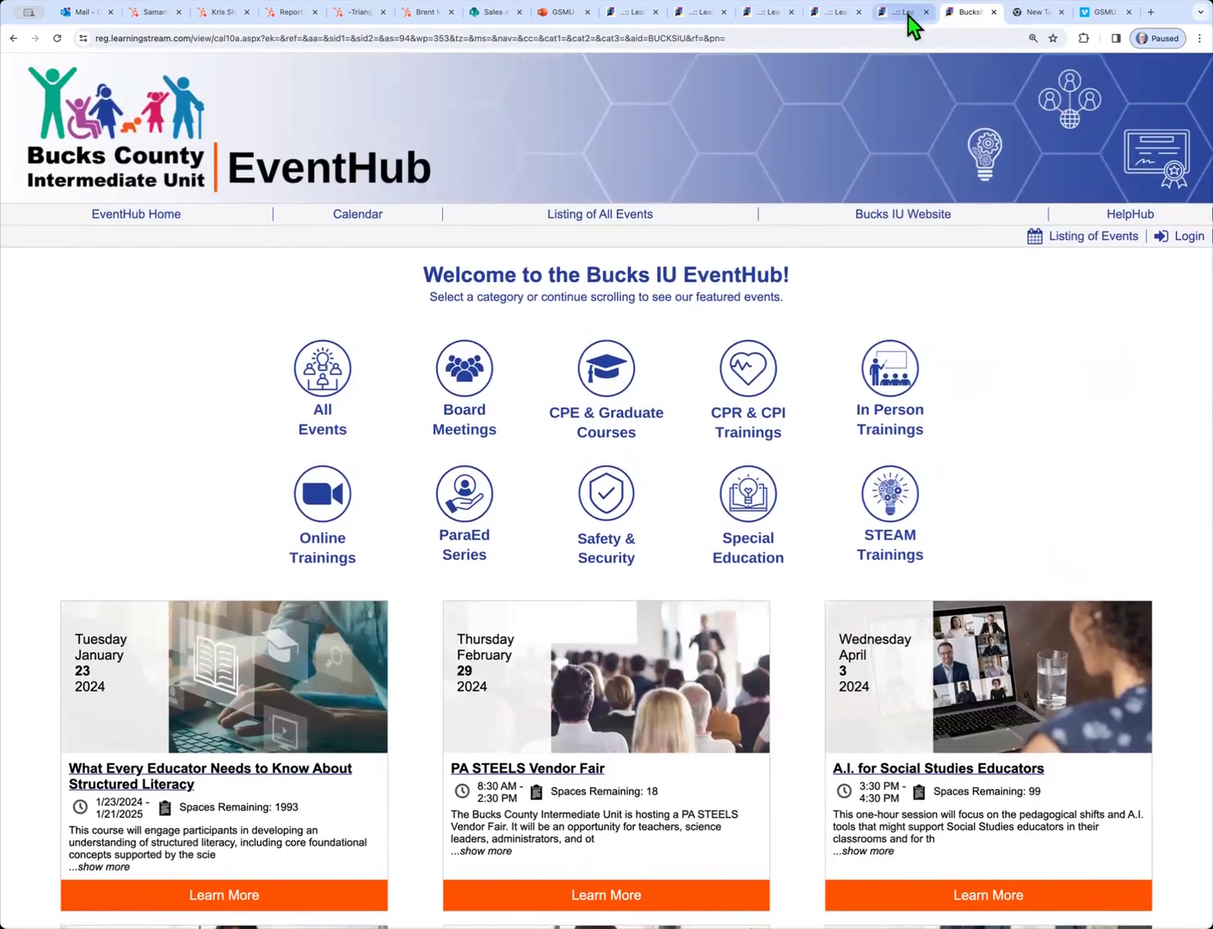
pyautogui.click(907, 14)
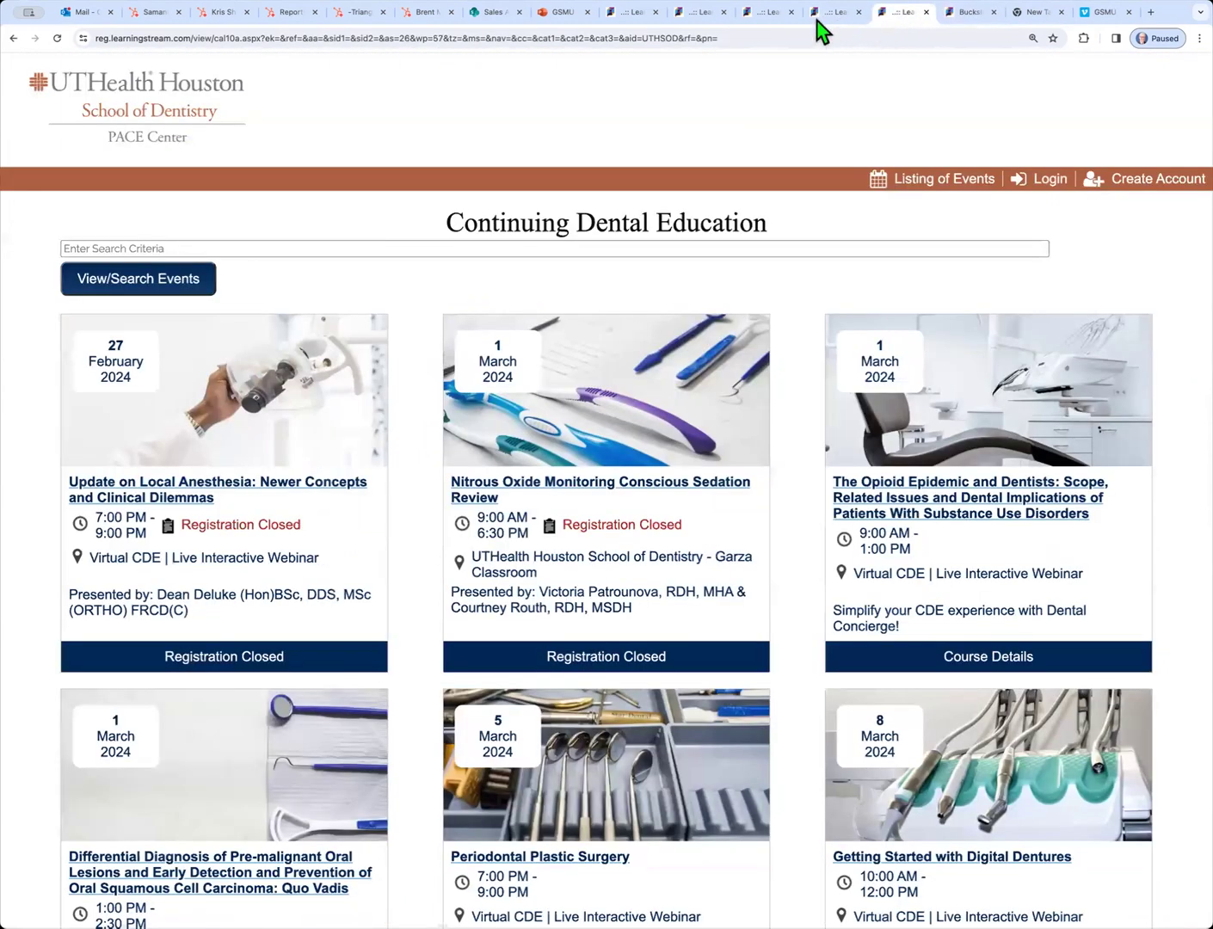
pyautogui.click(818, 17)
# Return to the GoSignMeUp Active Courses list and scroll through its February and March events
pyautogui.click(767, 21)
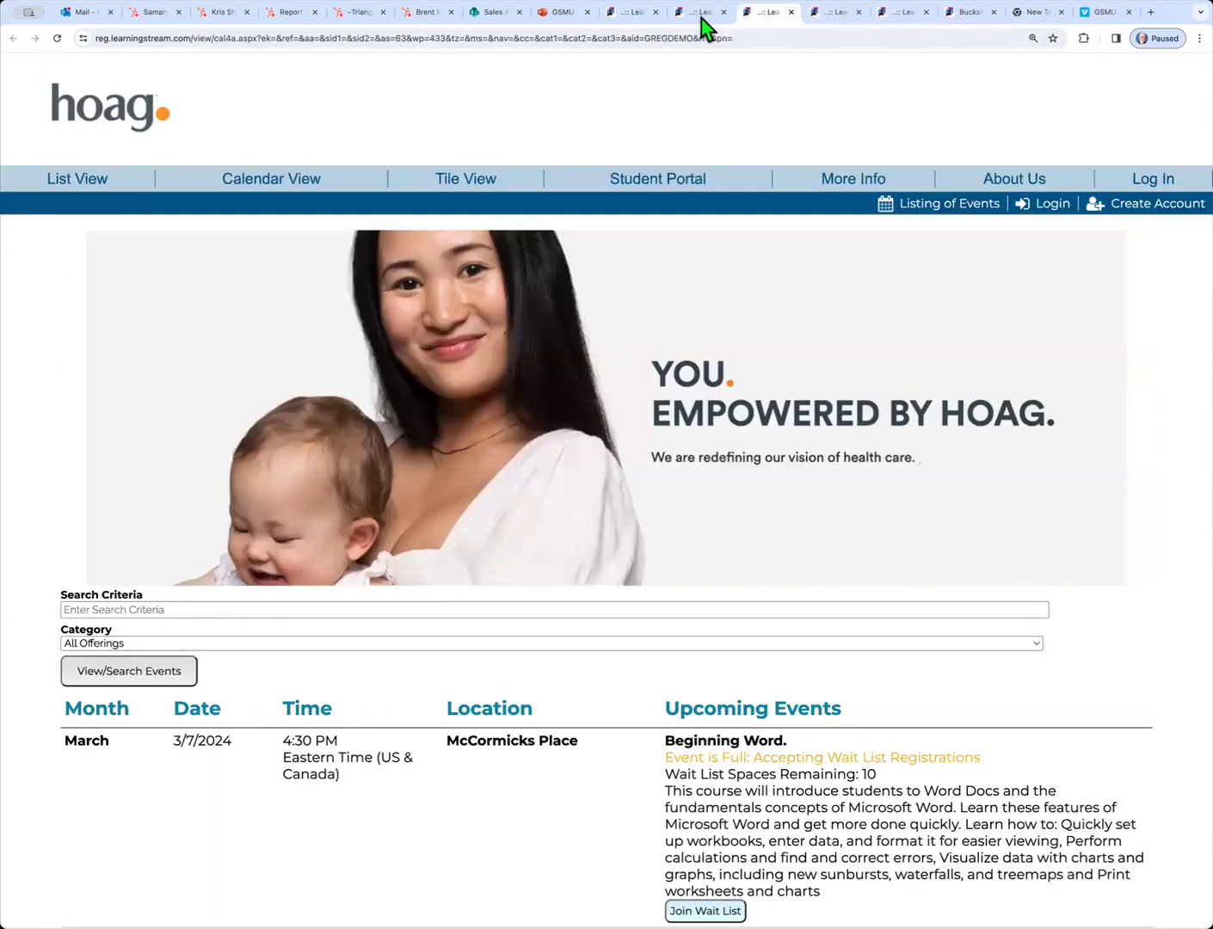
pyautogui.click(697, 19)
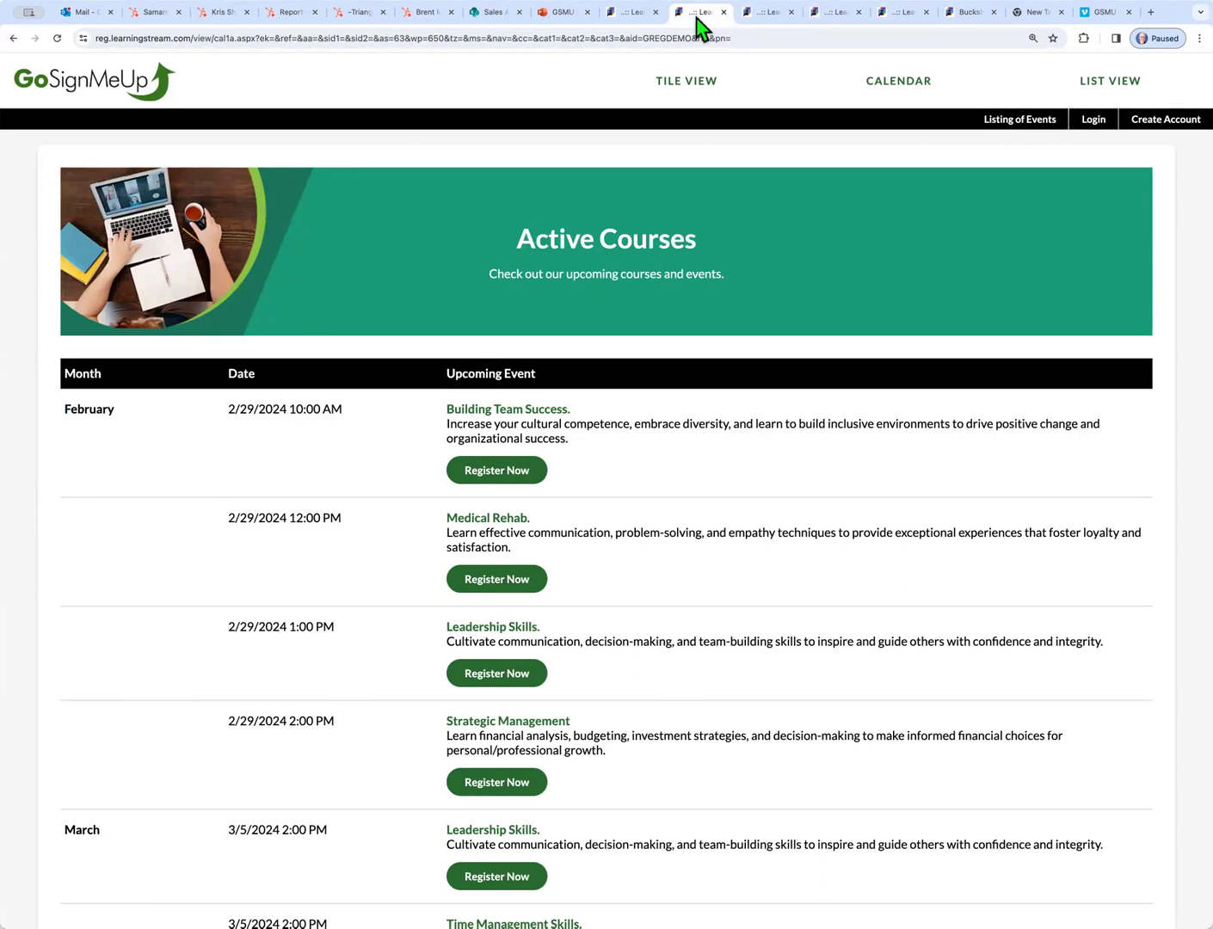
pyautogui.scroll(-3, 736, 499)
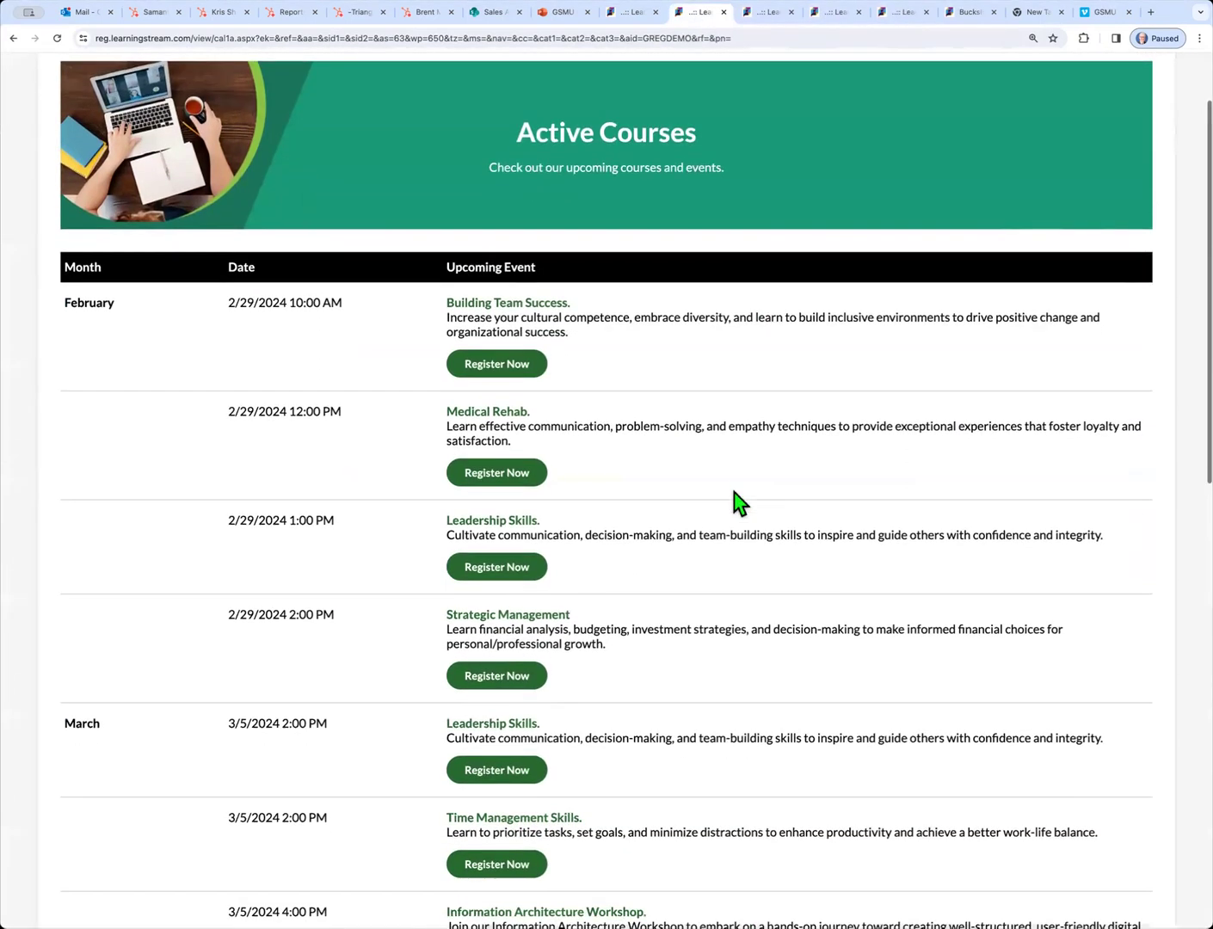
pyautogui.scroll(-10, 736, 499)
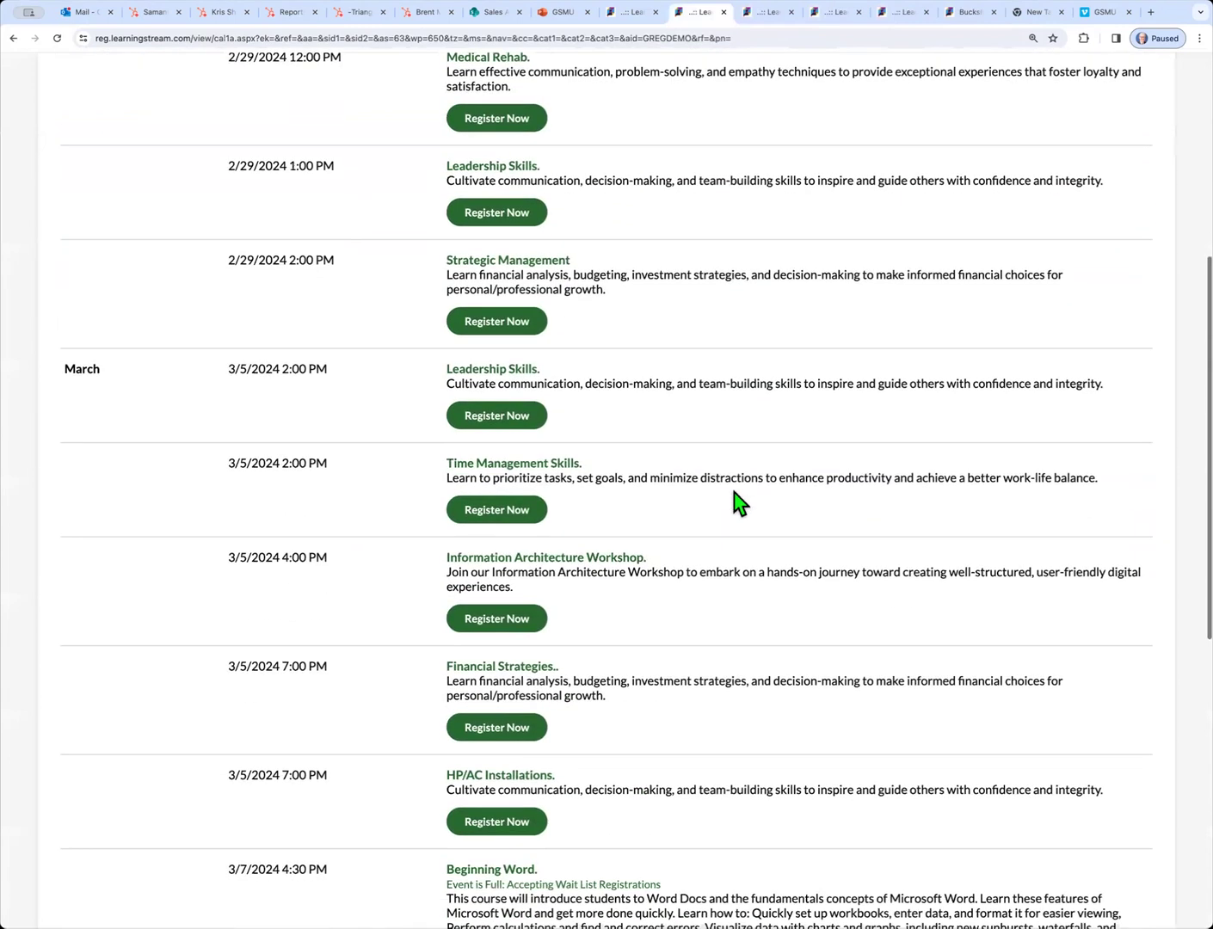
pyautogui.scroll(7, 740, 503)
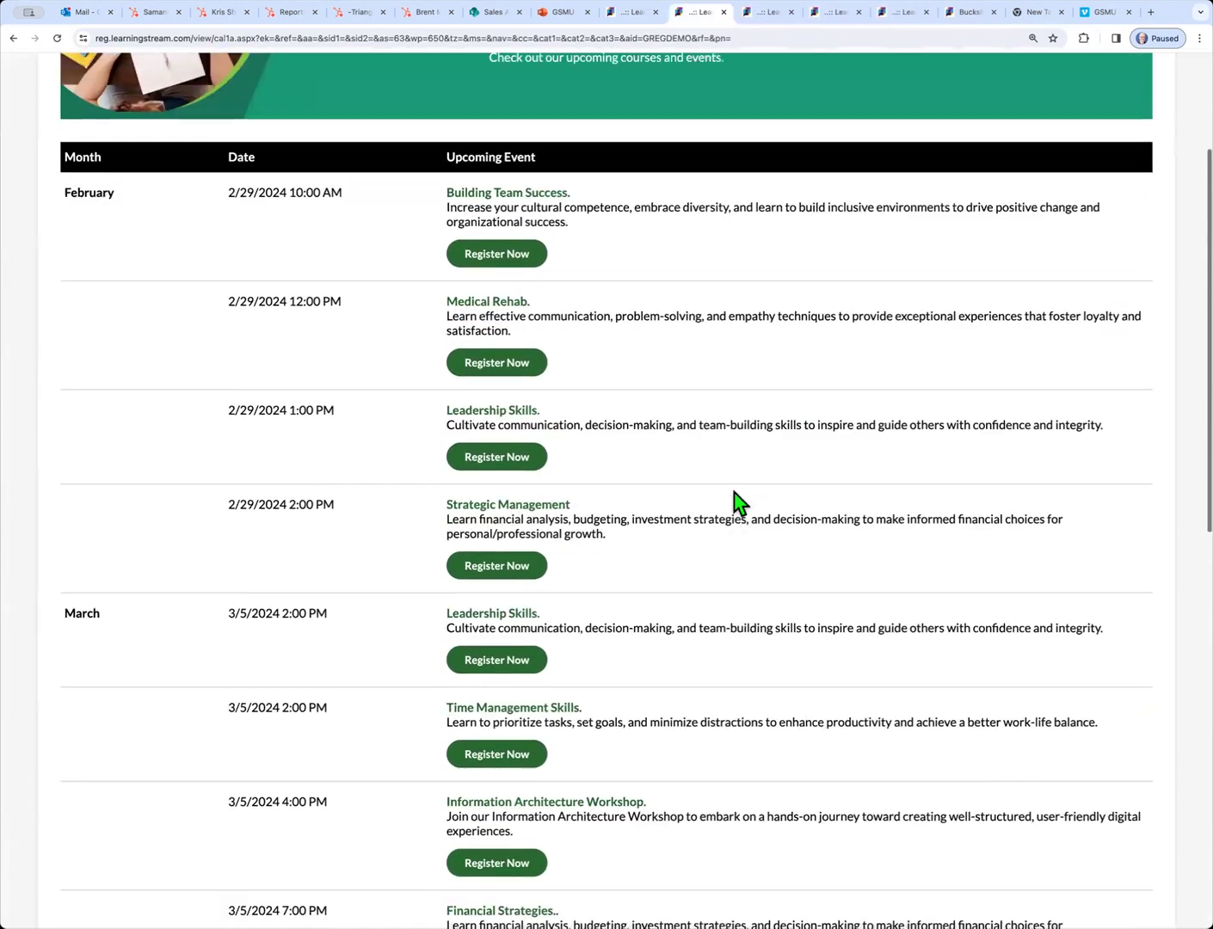
pyautogui.scroll(6, 738, 503)
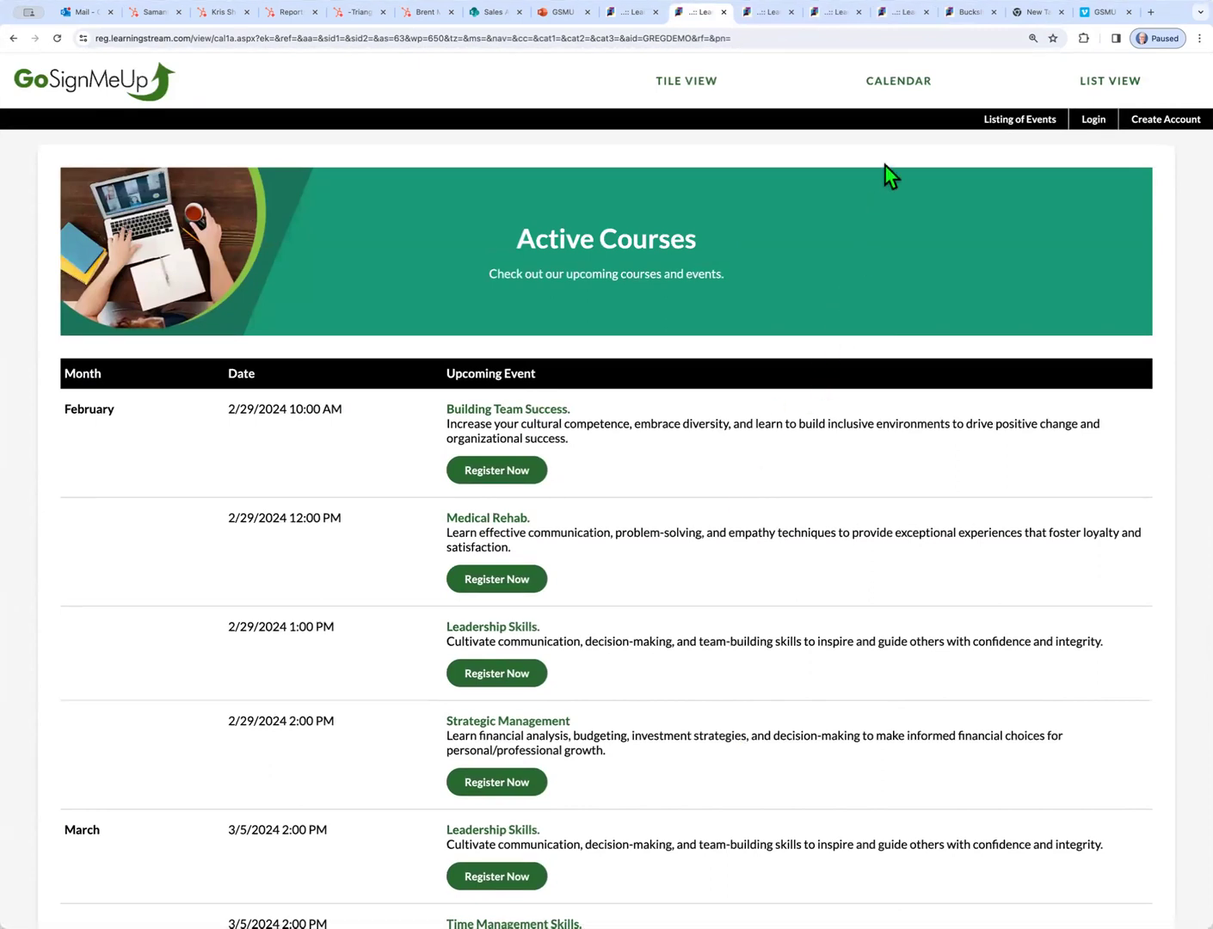
# Preview the March 2024 event calendar, then switch Active Courses to Tile View
pyautogui.click(899, 82)
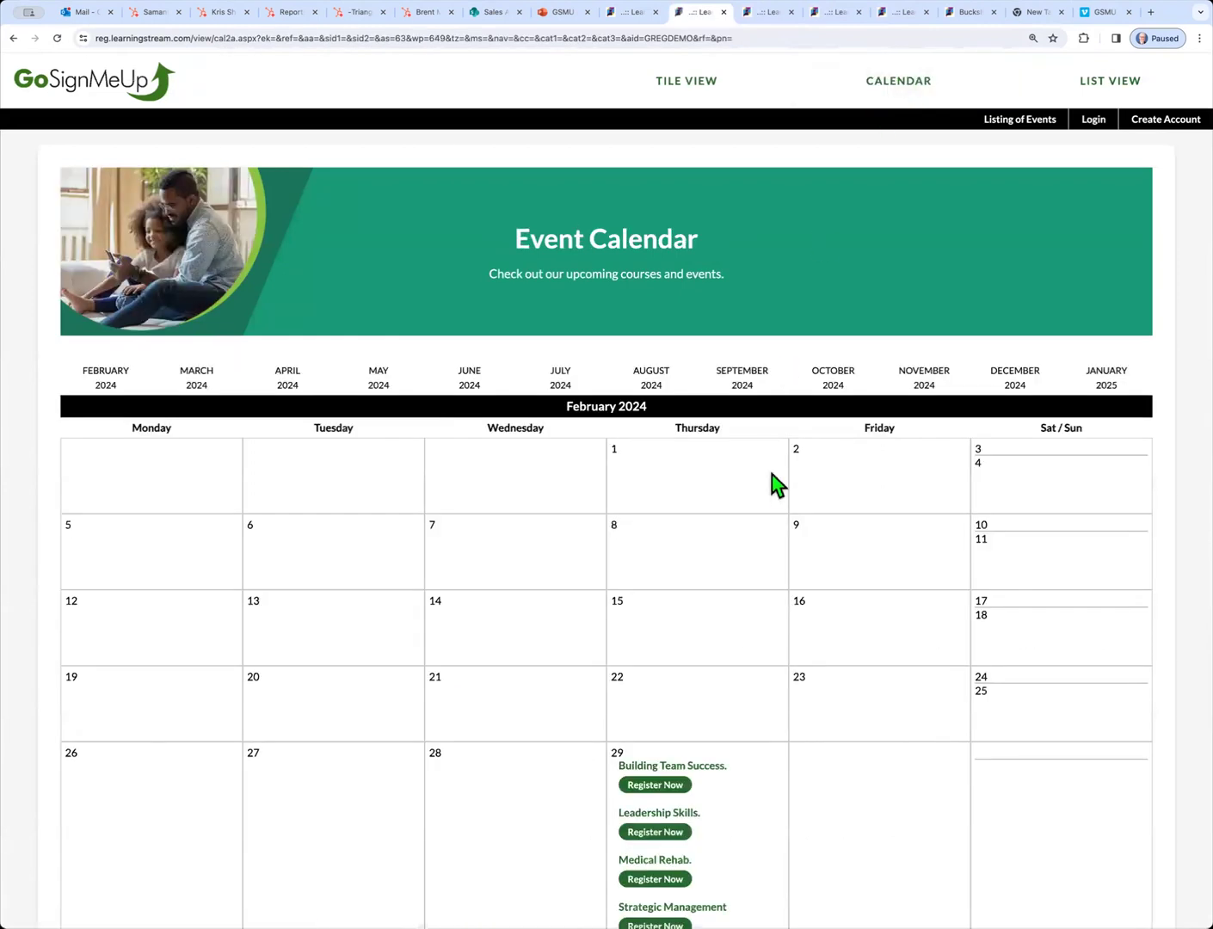
pyautogui.scroll(-2, 779, 488)
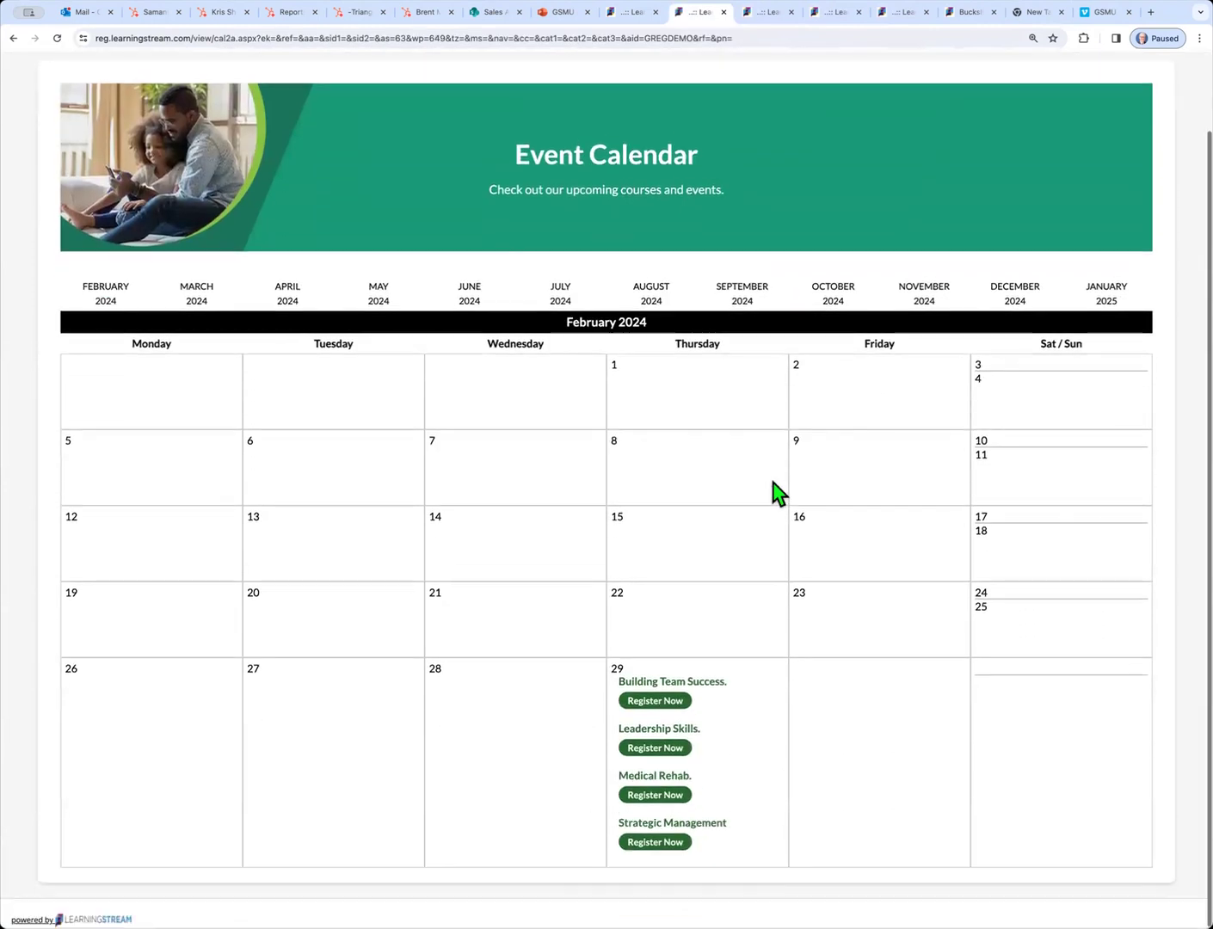
pyautogui.click(197, 297)
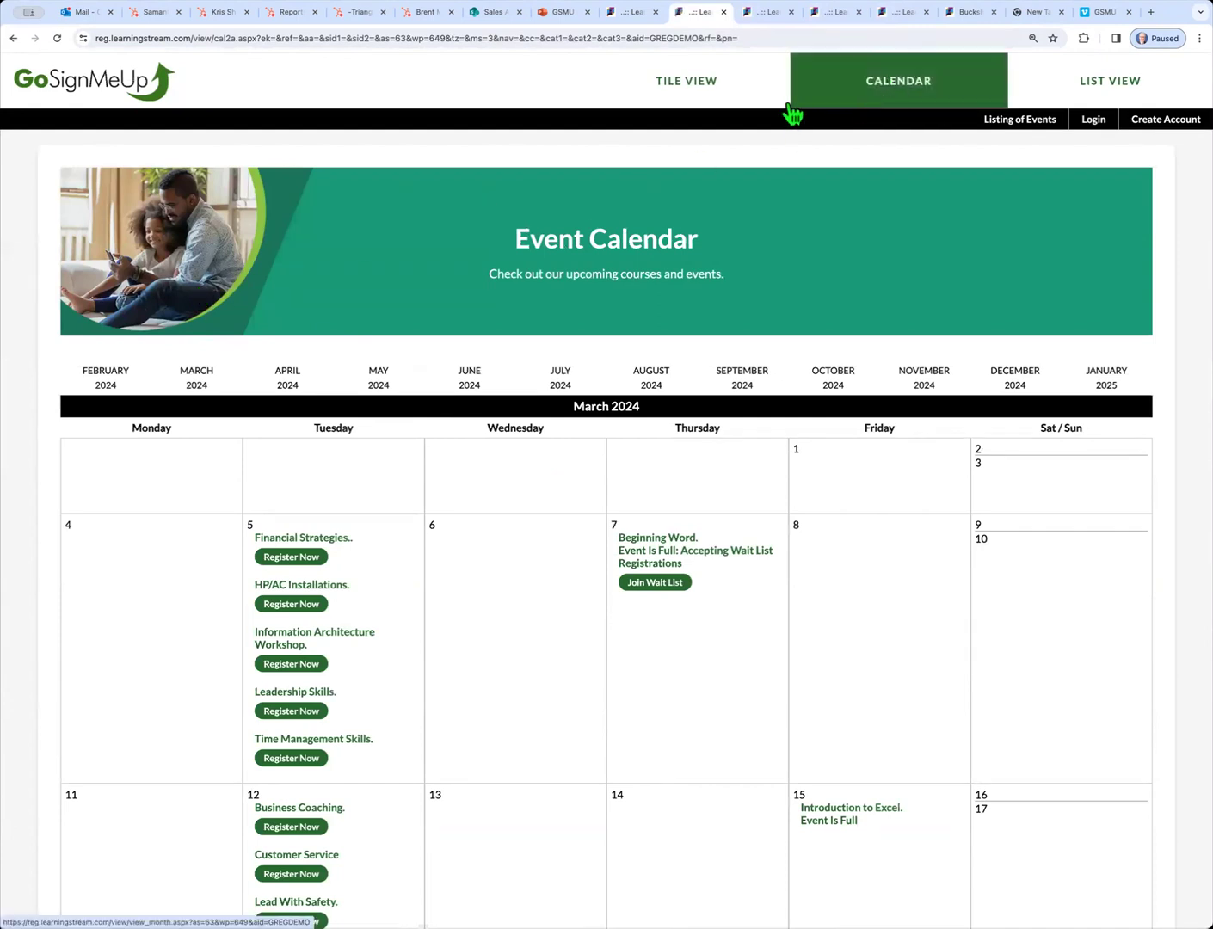
pyautogui.click(692, 86)
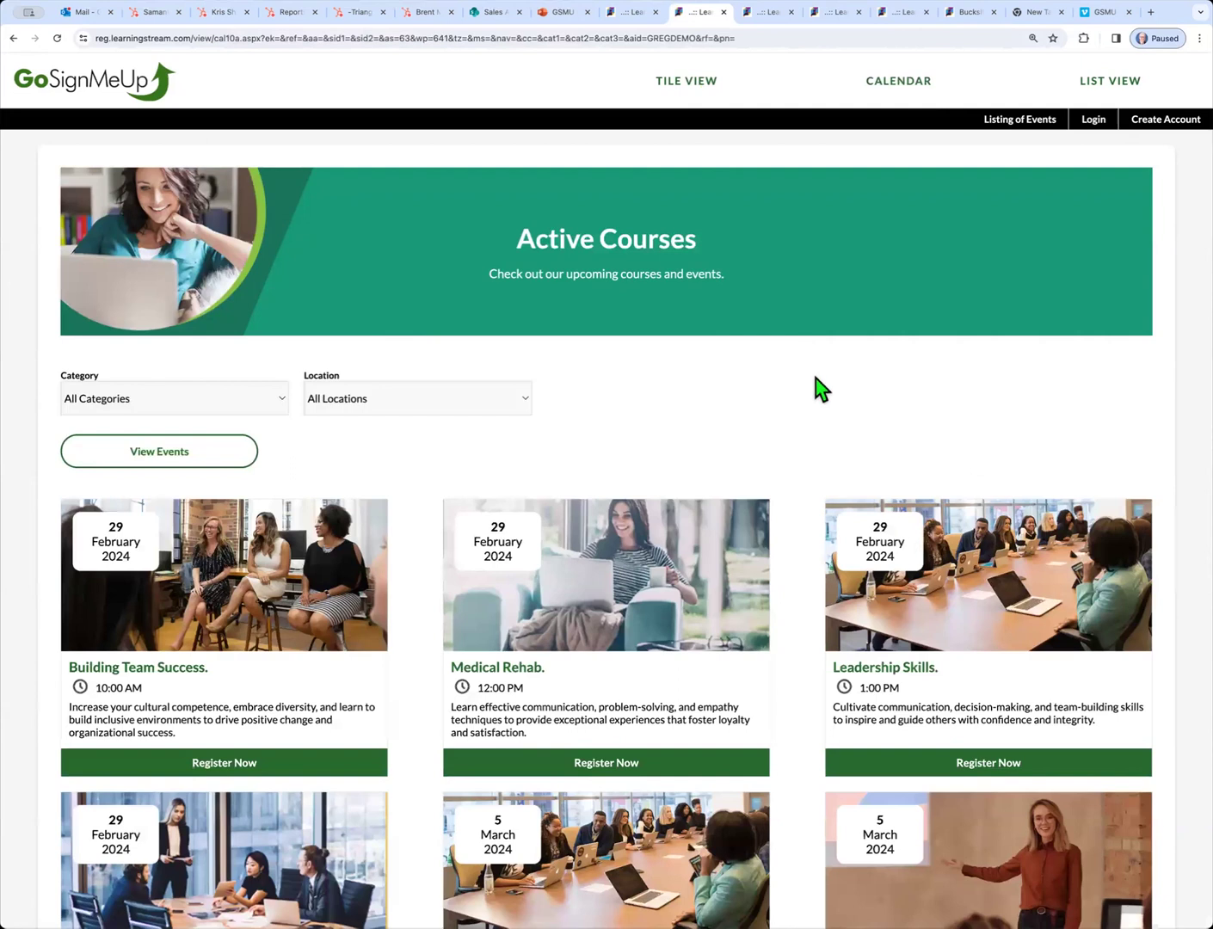
# Scroll through the Active Courses picture tiles for February and March events
pyautogui.scroll(-2, 815, 377)
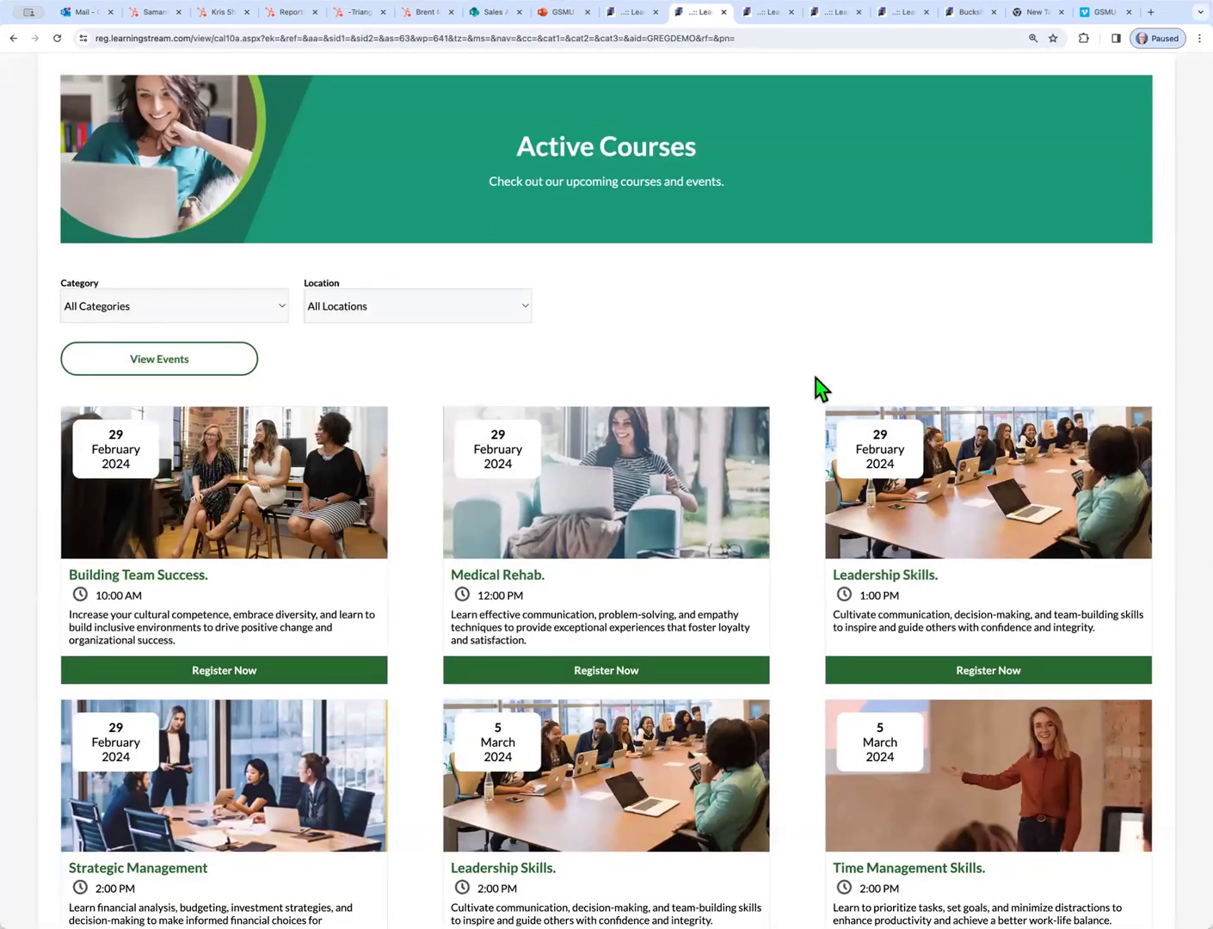
pyautogui.scroll(-4, 823, 521)
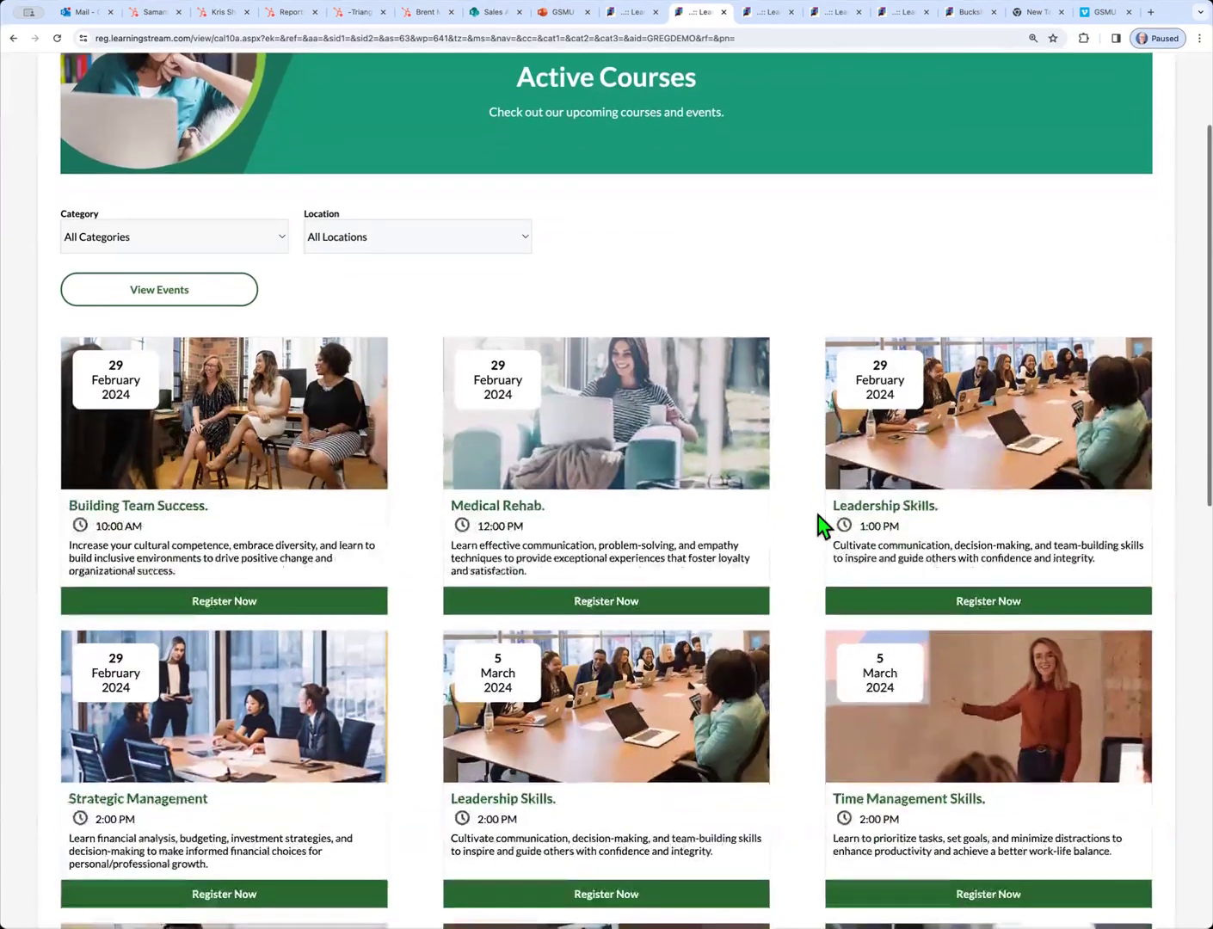
pyautogui.scroll(-5, 823, 525)
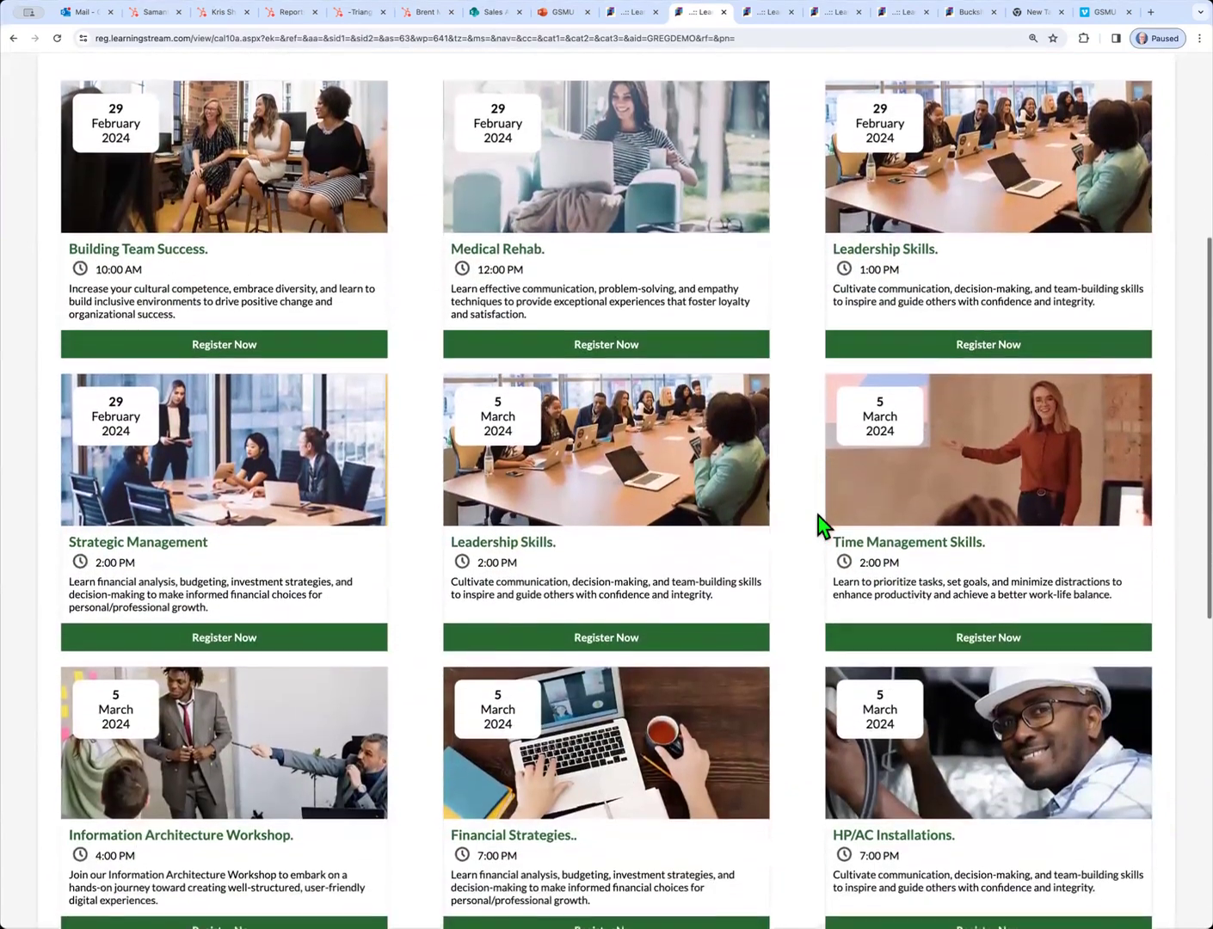
pyautogui.scroll(3, 823, 525)
pyautogui.scroll(8, 823, 525)
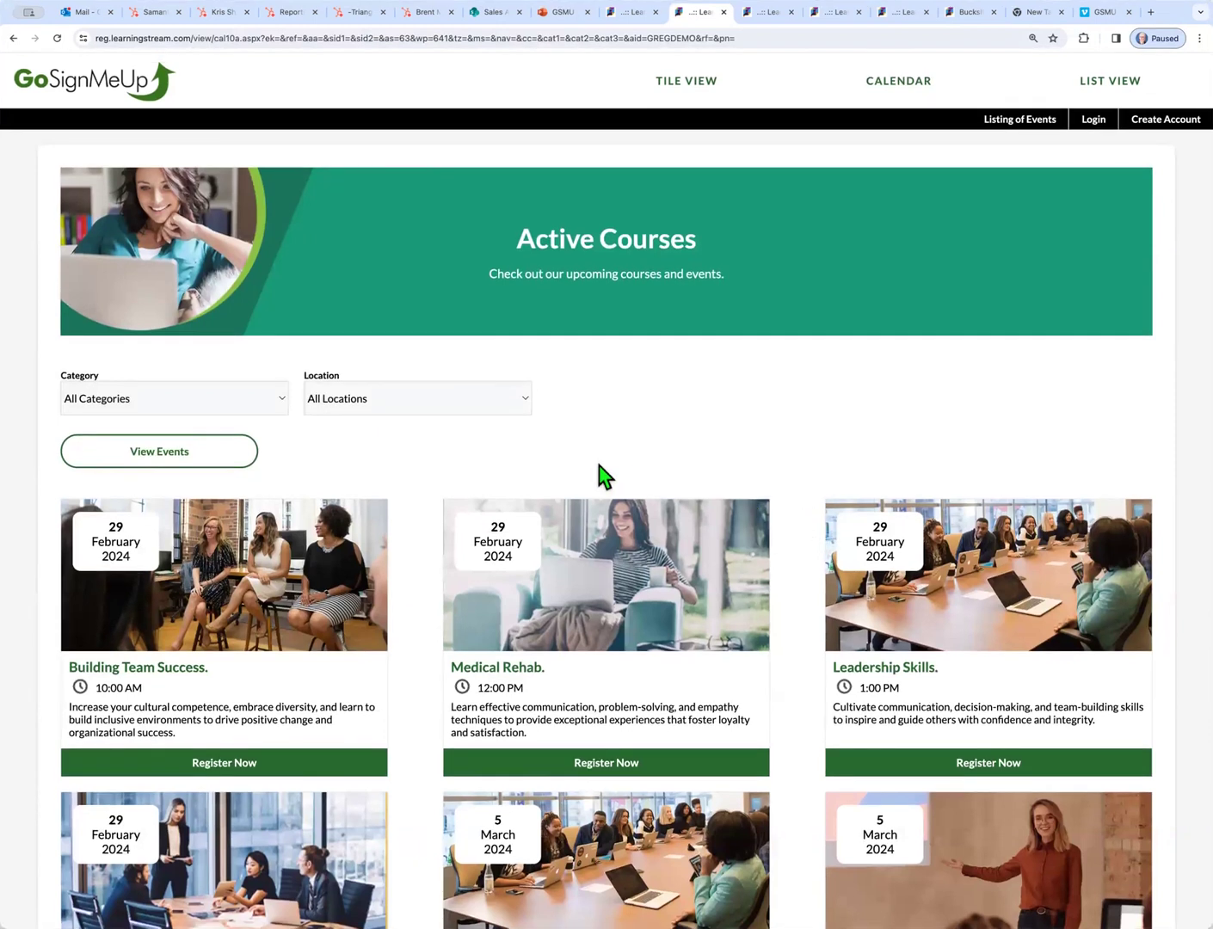
# Check the category and location filters without changing them, then switch to List View
pyautogui.click(283, 407)
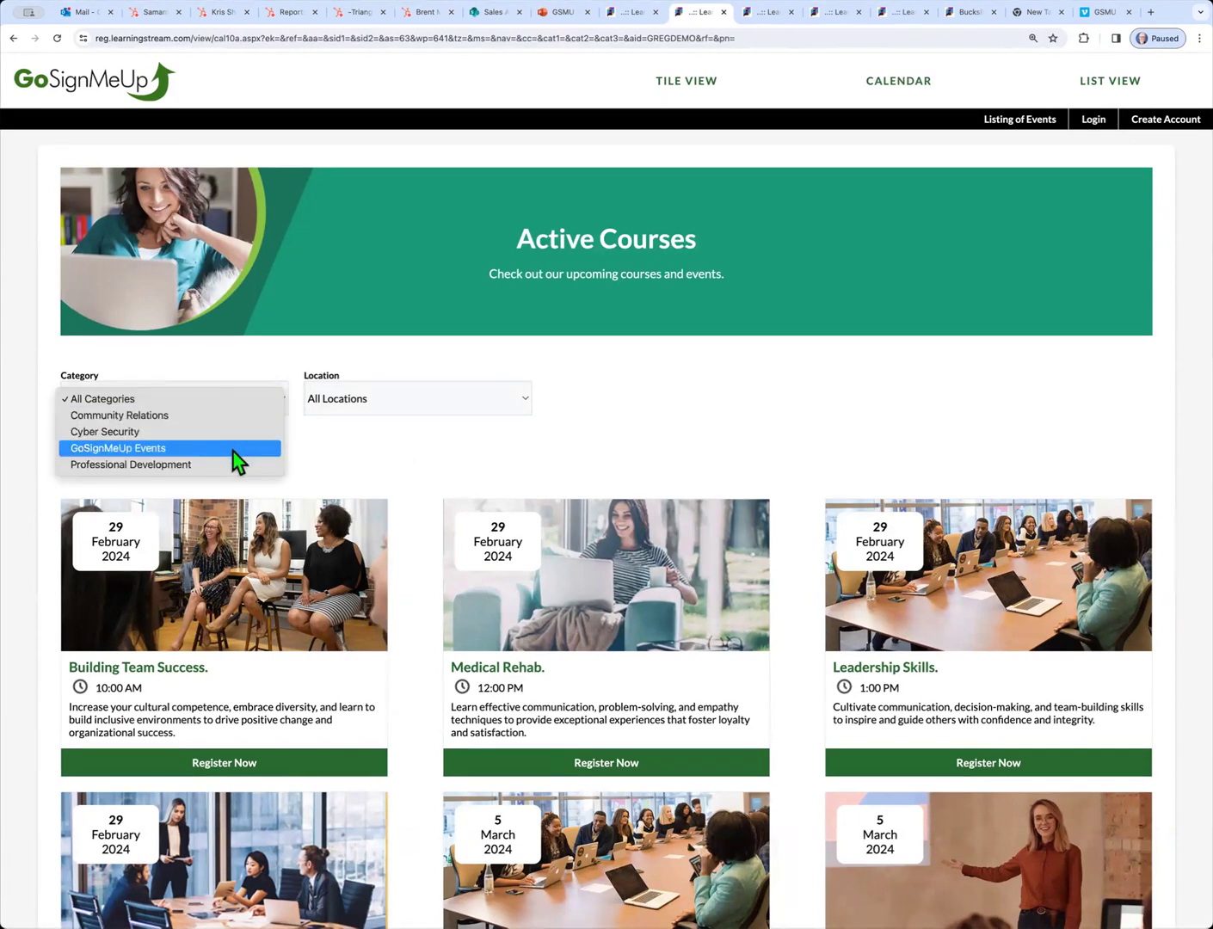
pyautogui.click(627, 420)
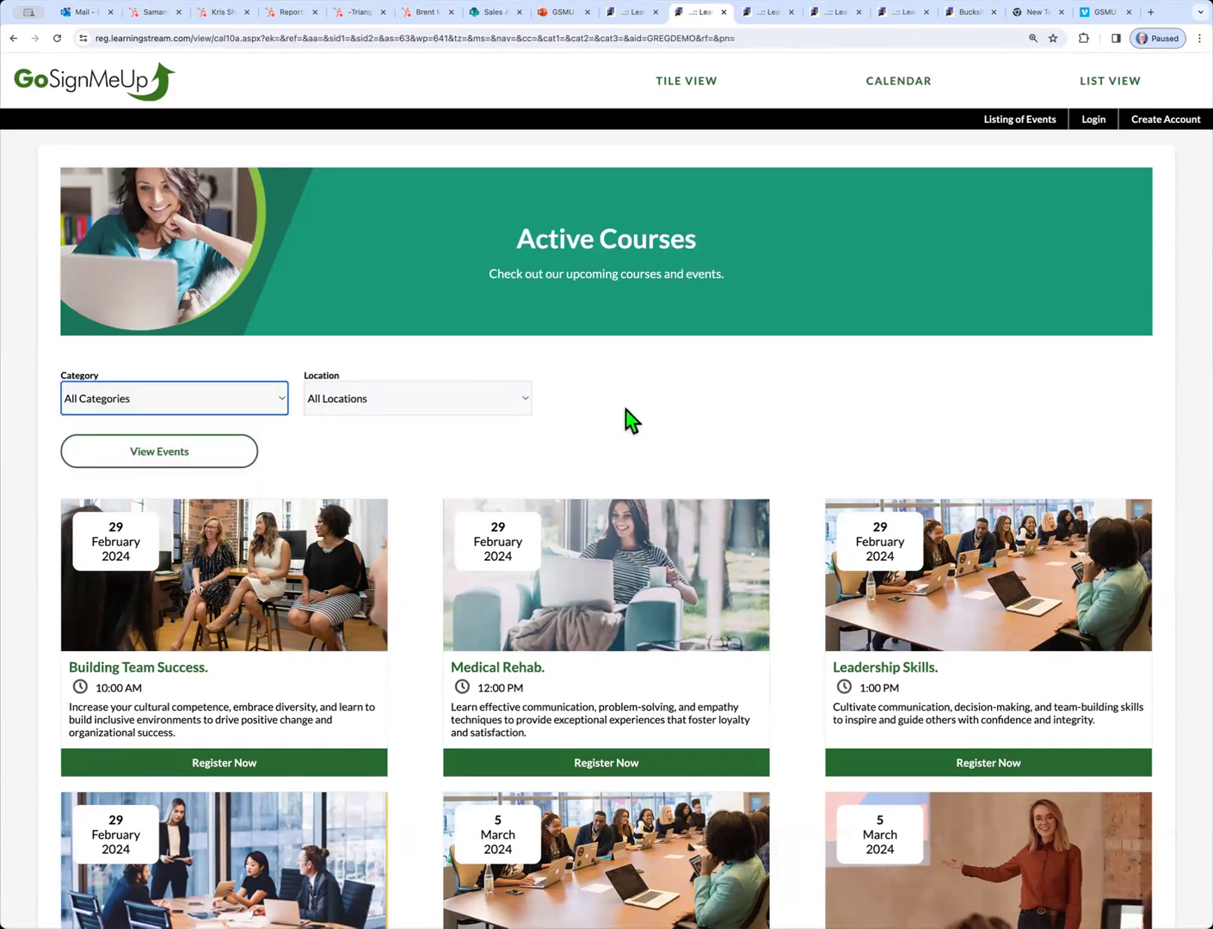
pyautogui.click(527, 410)
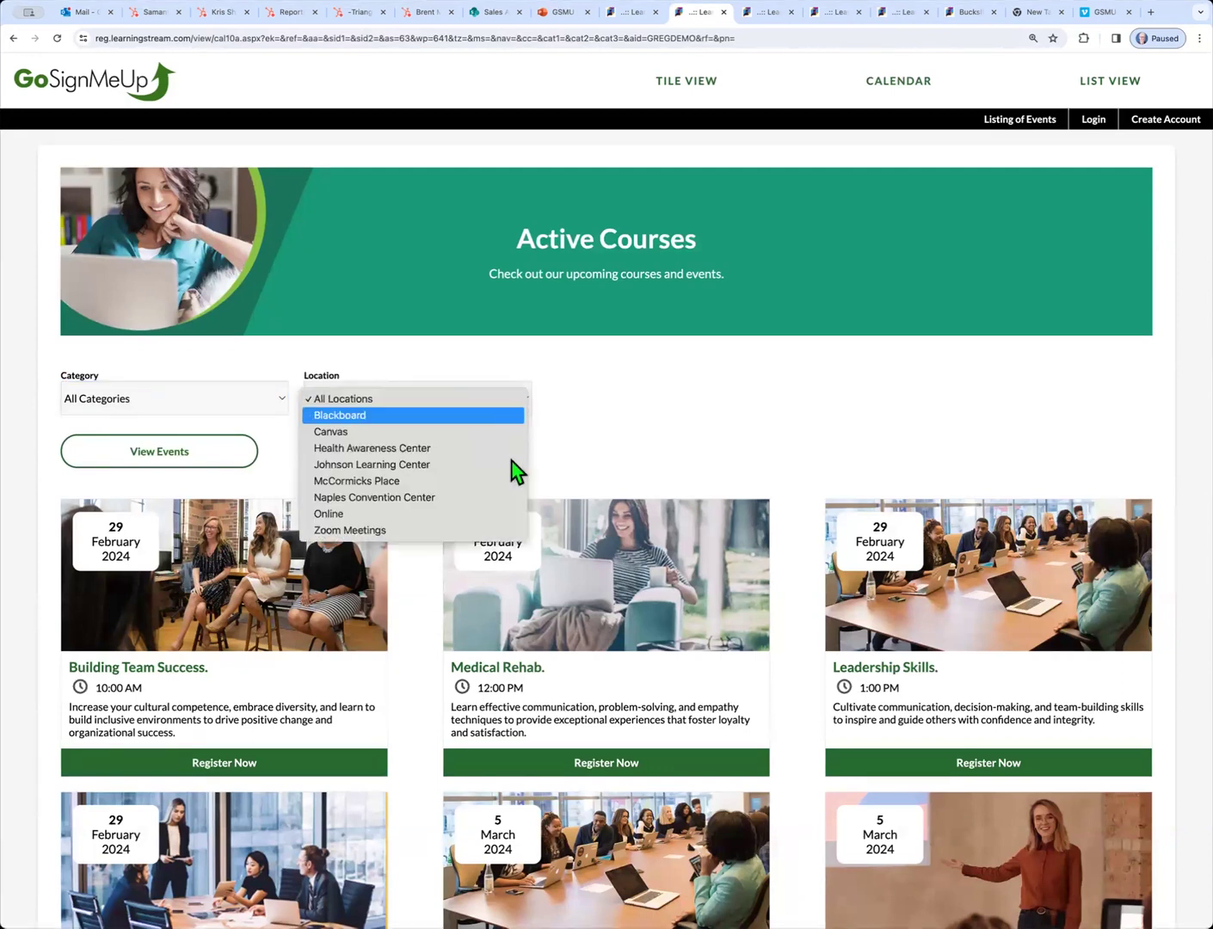
pyautogui.click(611, 449)
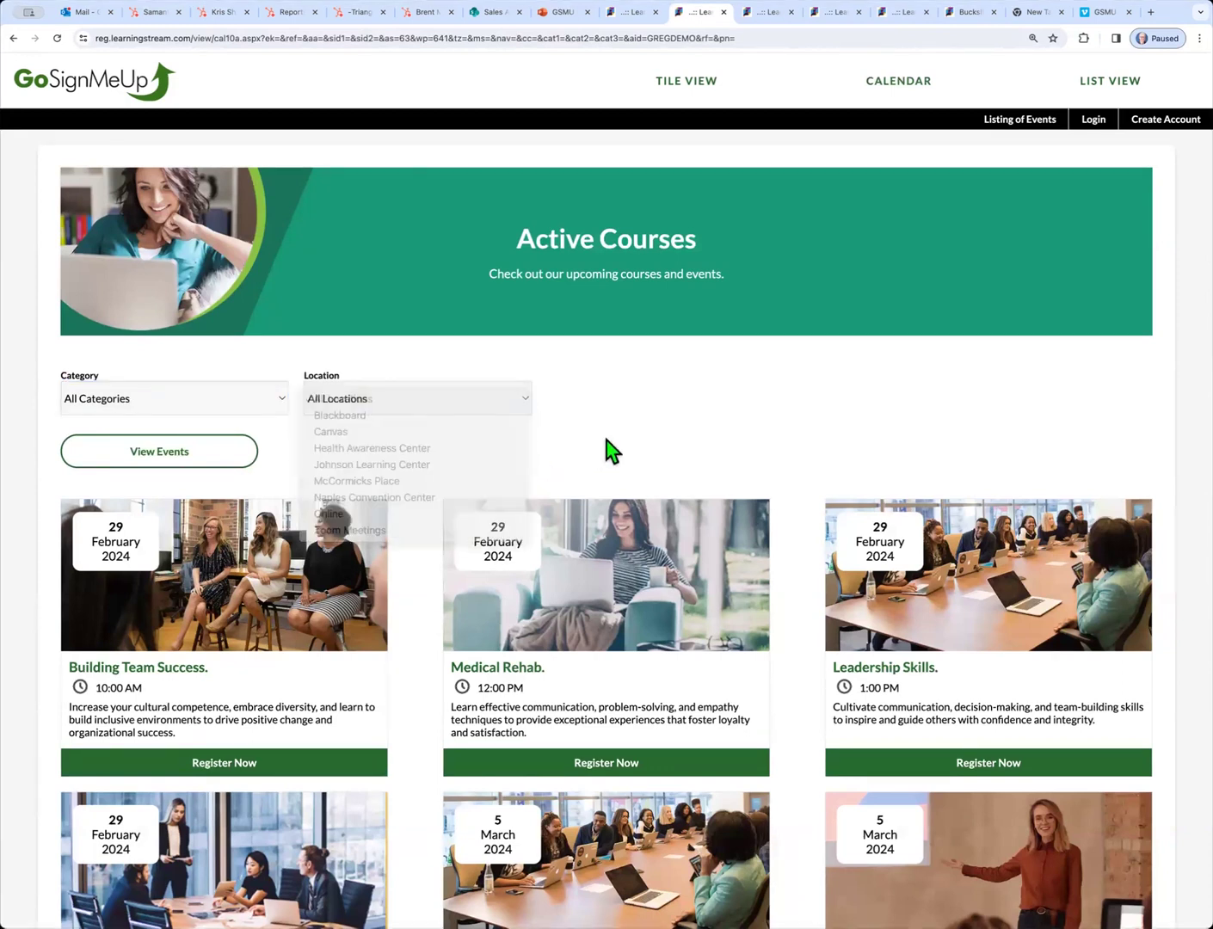
pyautogui.click(1036, 99)
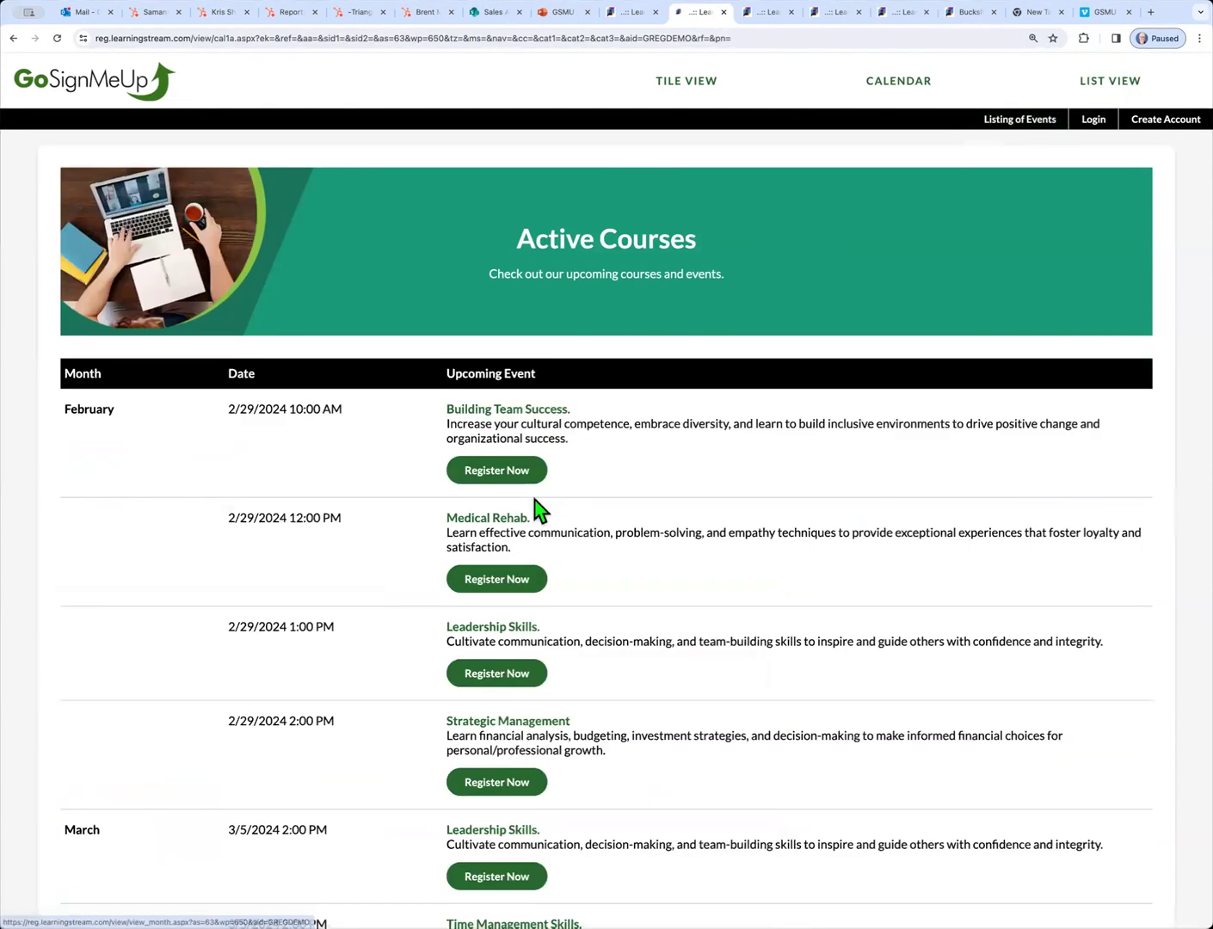
# Scroll the event list and highlight the Introduction to Excel event description
pyautogui.scroll(-8, 535, 509)
pyautogui.scroll(-5, 534, 499)
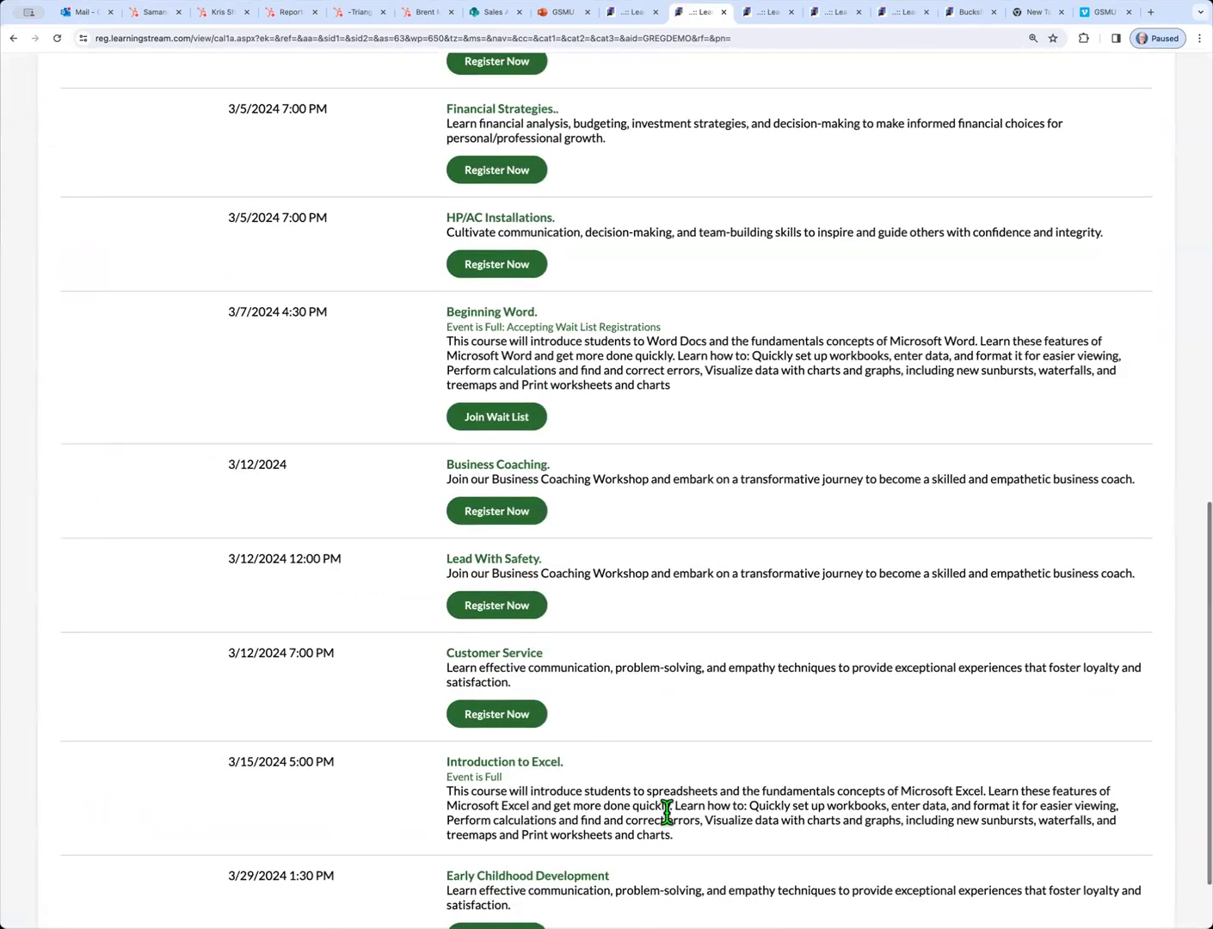
pyautogui.moveTo(675, 831); pyautogui.dragTo(402, 785)
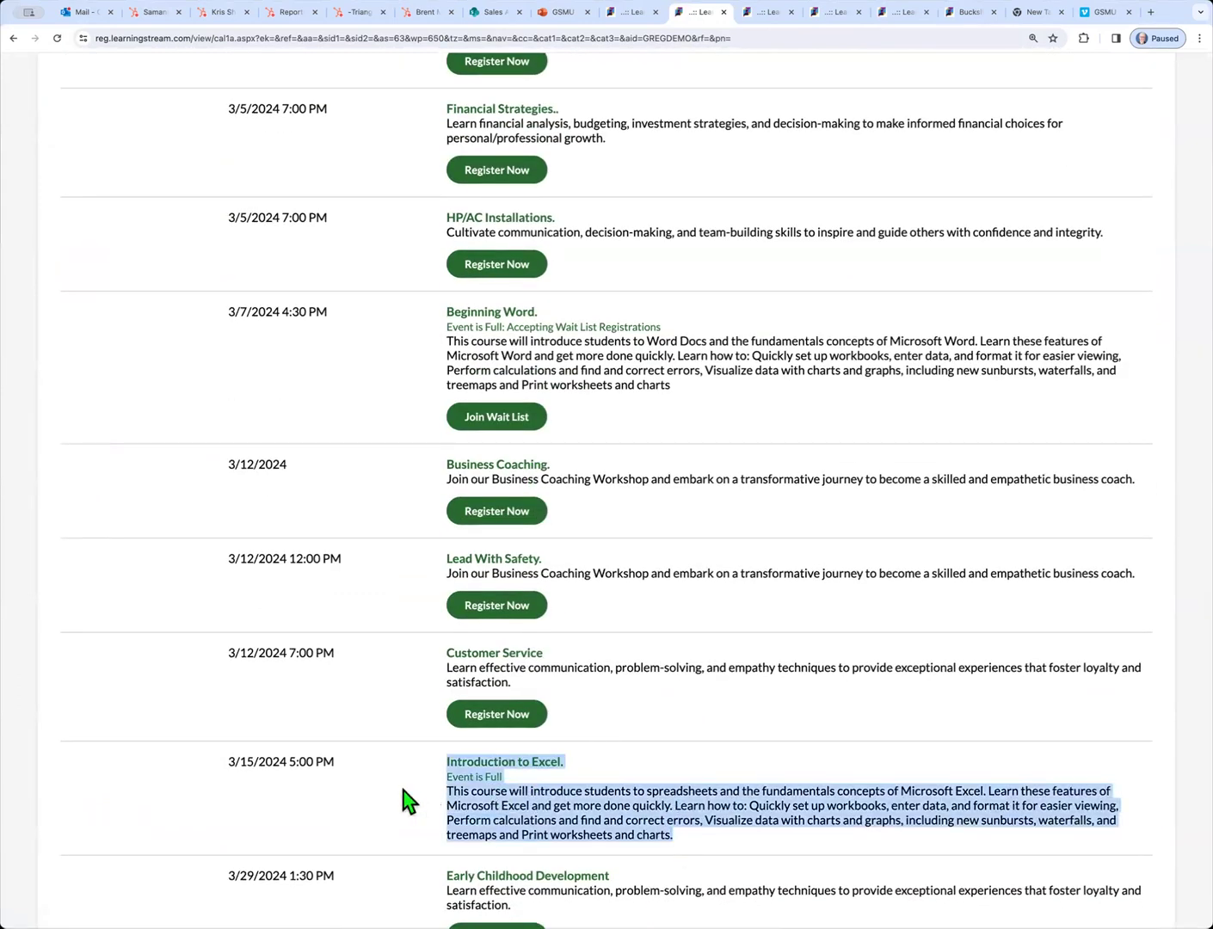
pyautogui.scroll(-1, 383, 804)
pyautogui.click(699, 665)
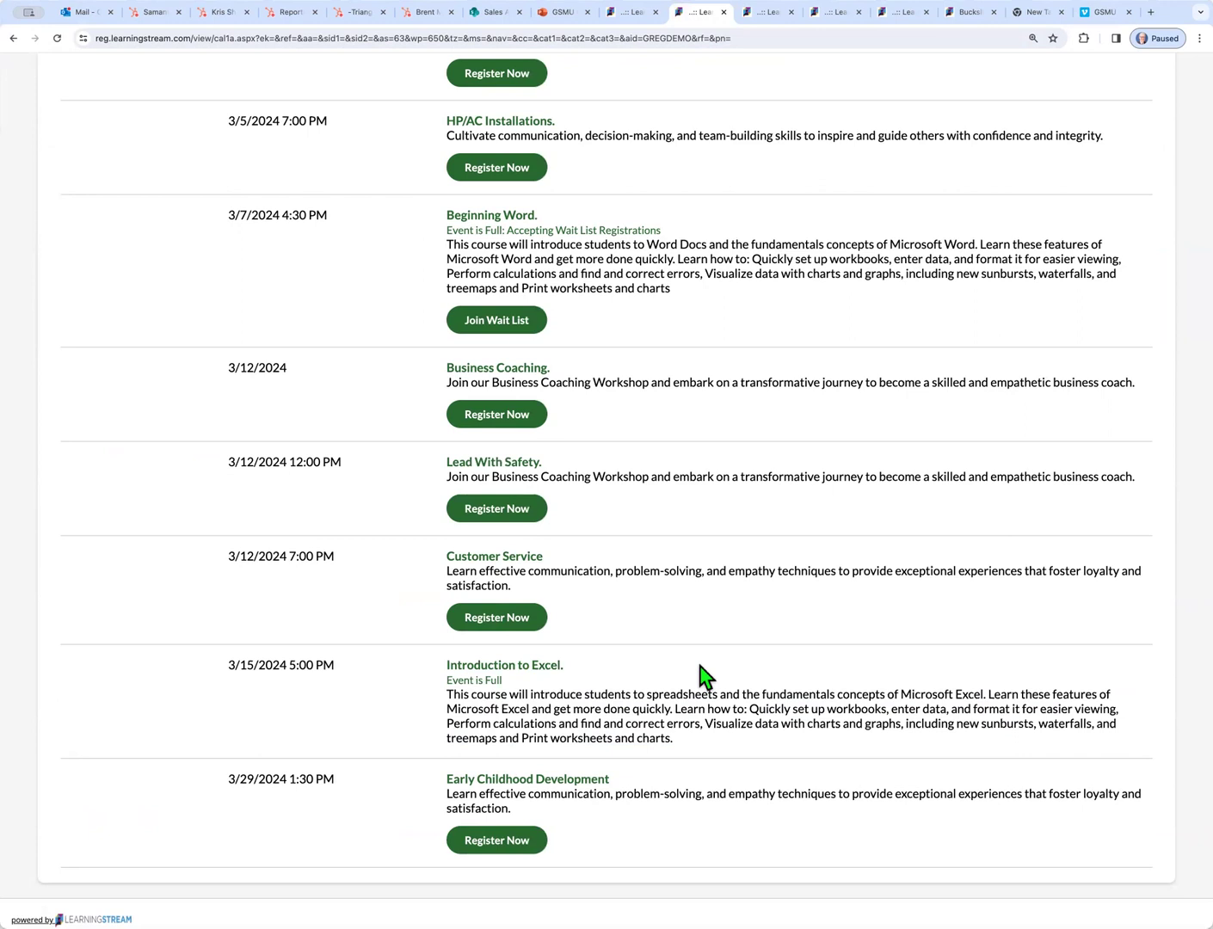
# Highlight another event description, then open the Strategic Management event page and review its details
pyautogui.scroll(4, 700, 673)
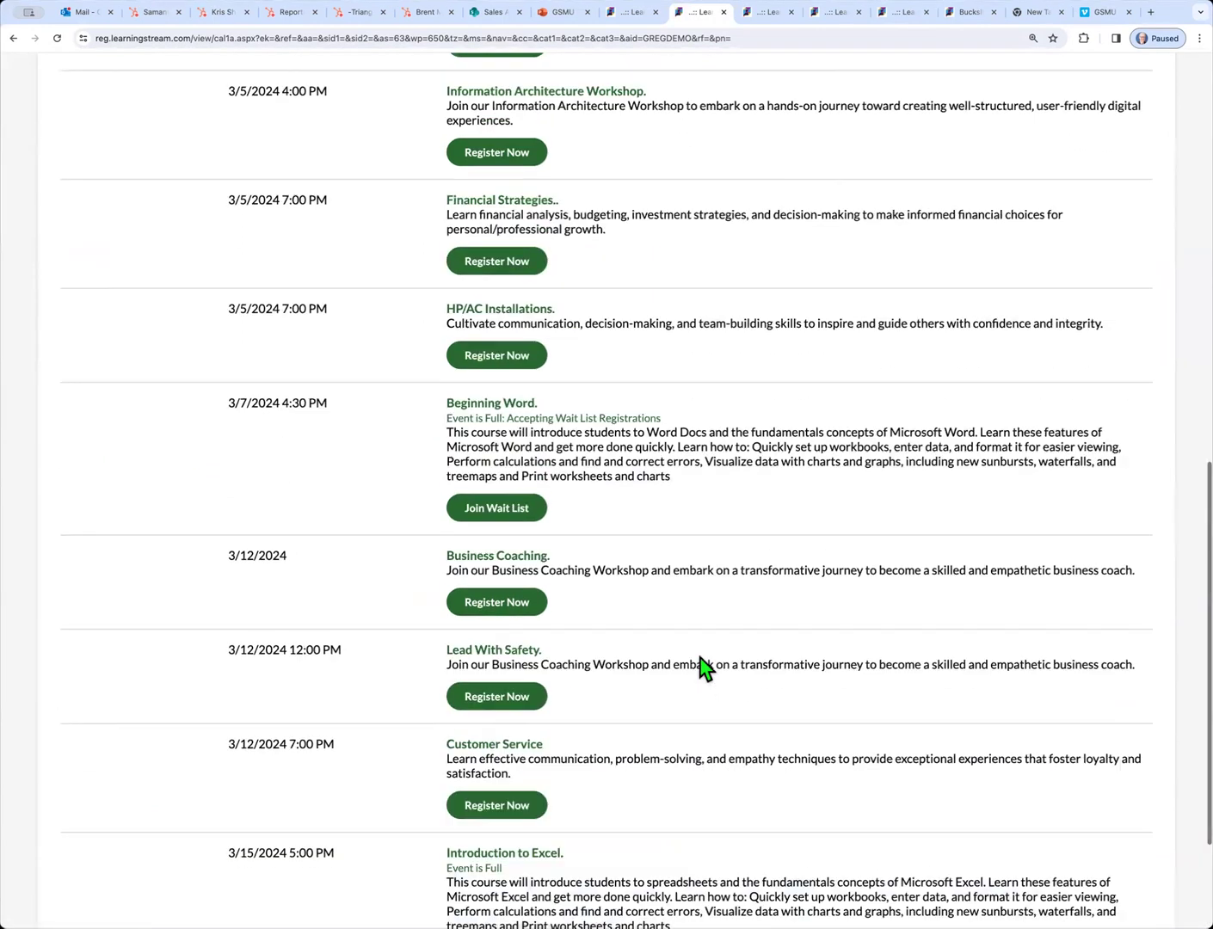
pyautogui.scroll(1, 682, 564)
pyautogui.moveTo(675, 529); pyautogui.dragTo(436, 490)
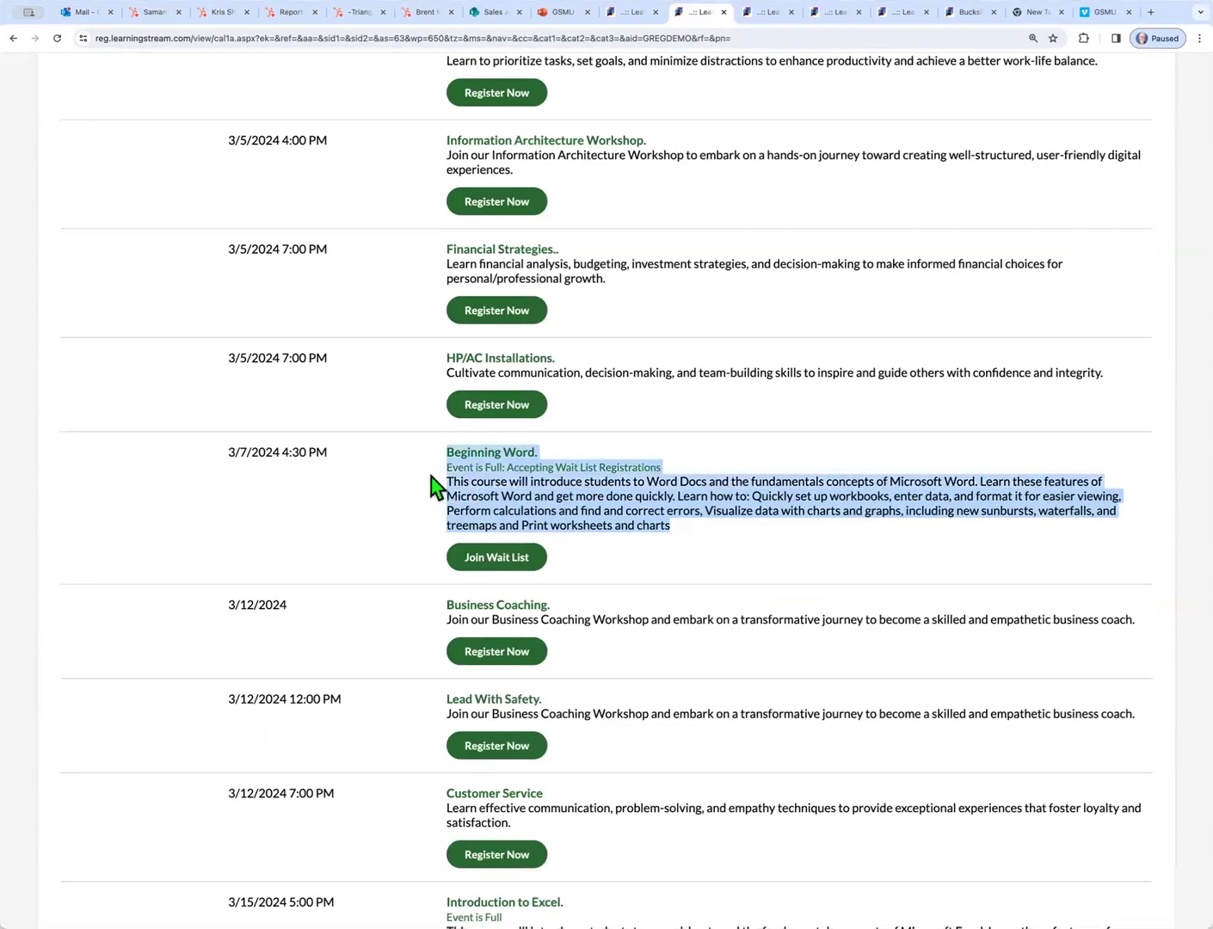
pyautogui.scroll(5, 431, 478)
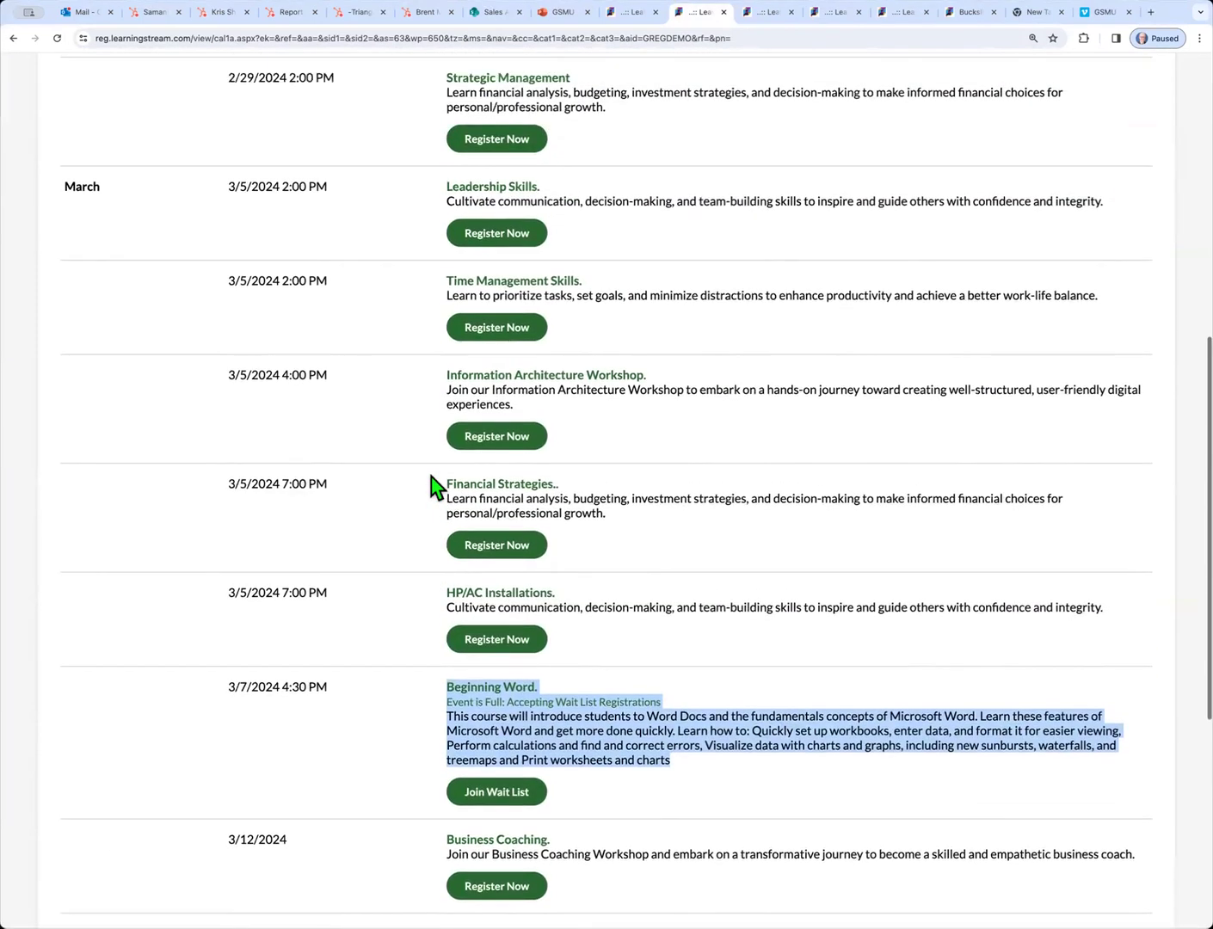
pyautogui.scroll(2, 432, 481)
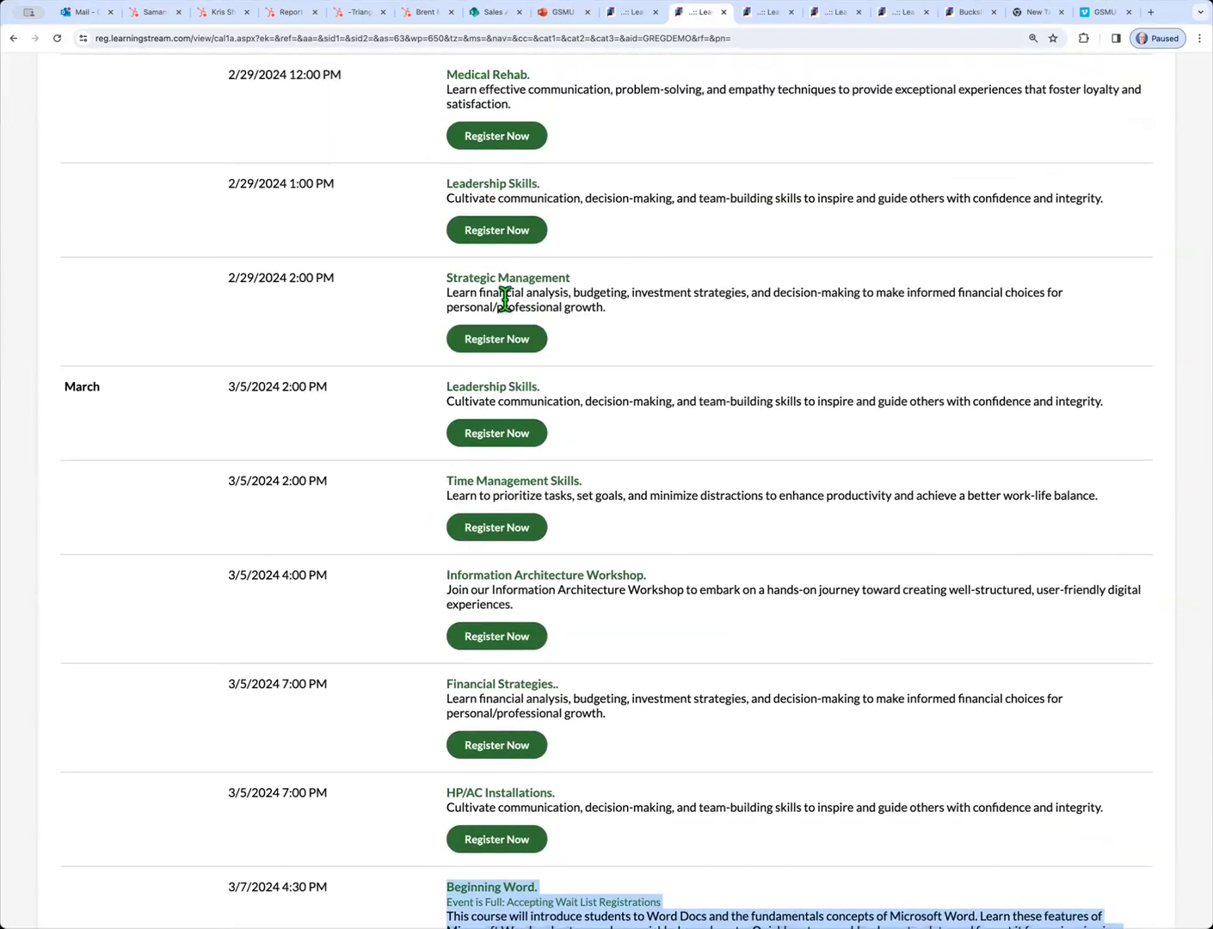
pyautogui.click(501, 289)
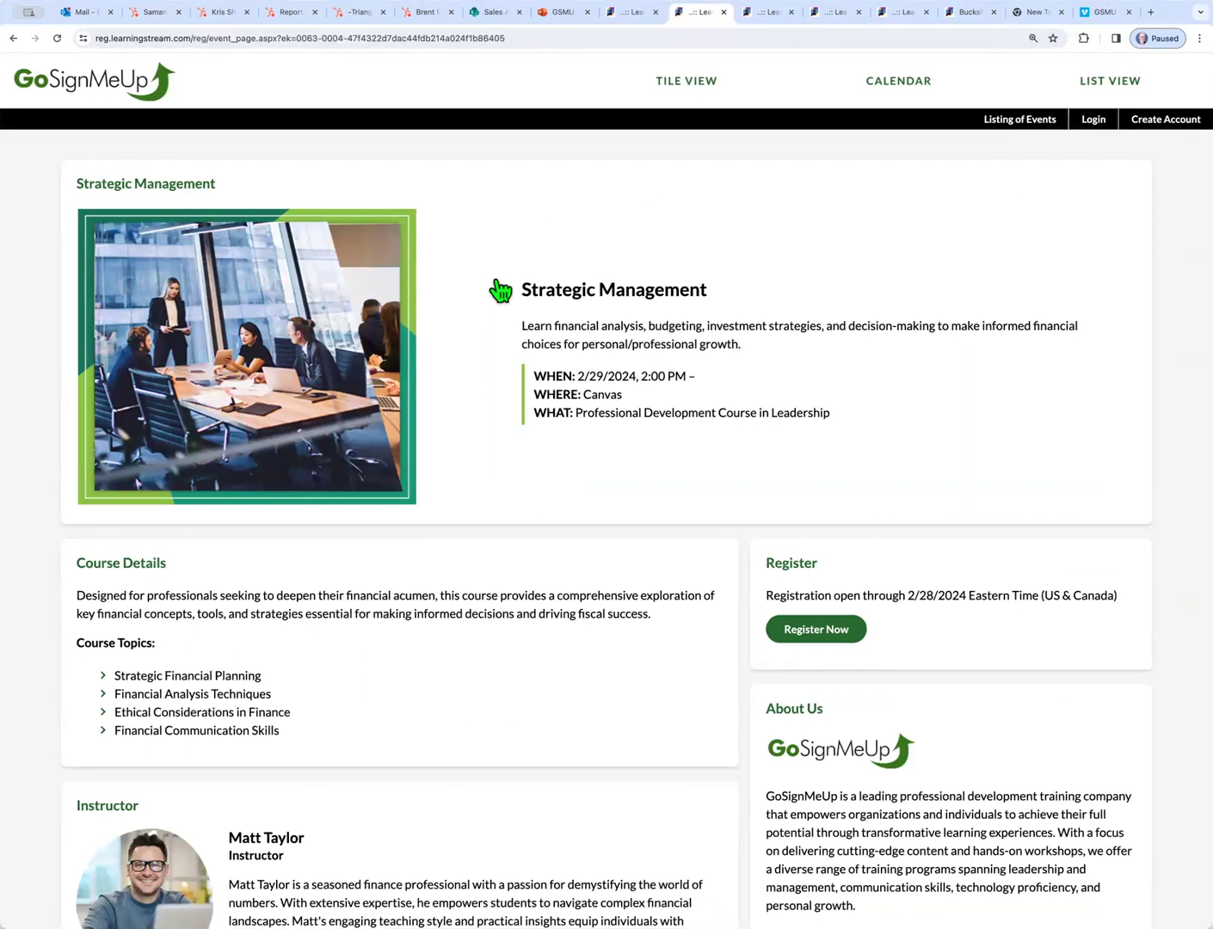
pyautogui.scroll(-3, 737, 530)
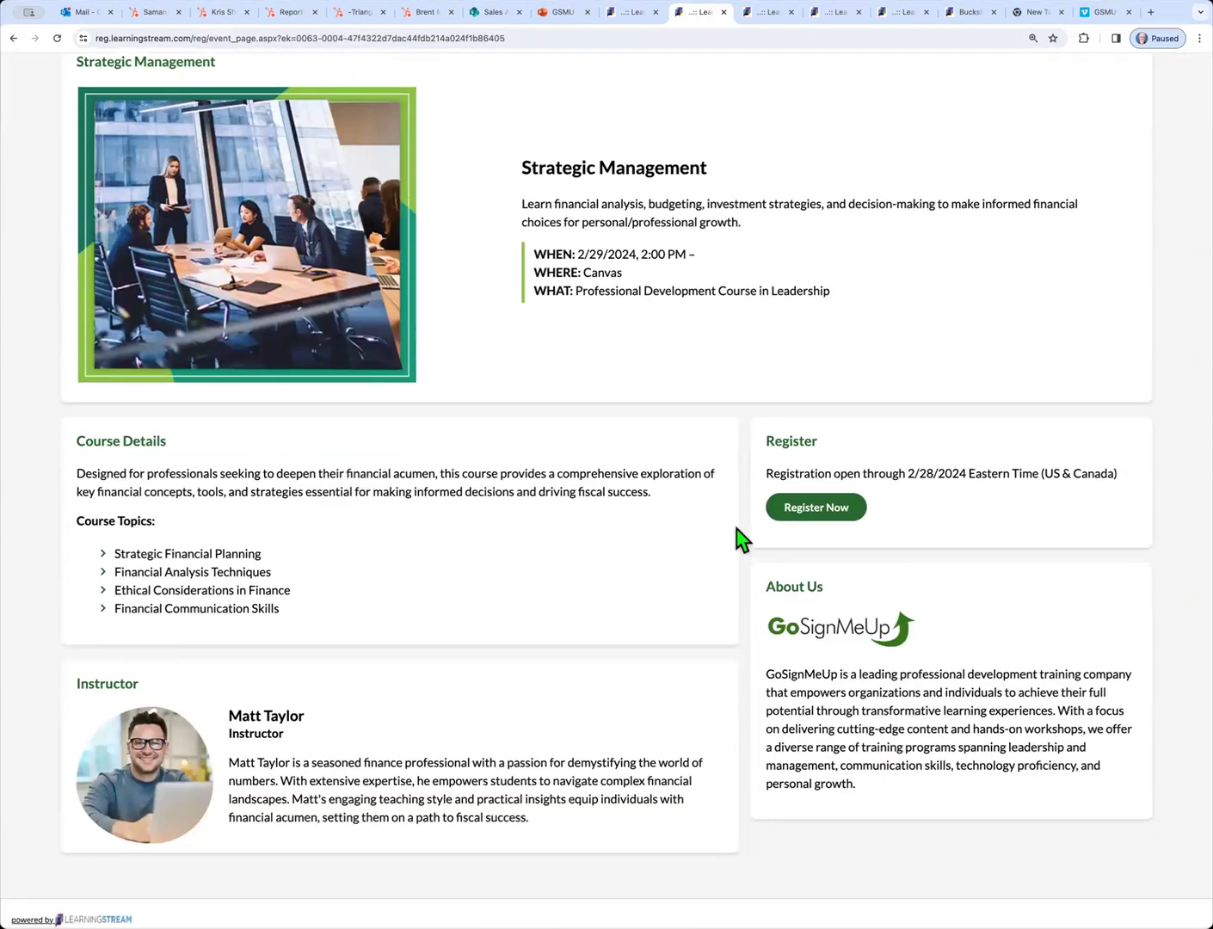
# Start registering for Strategic Management and log in with the learner's e-mail and password
pyautogui.click(810, 511)
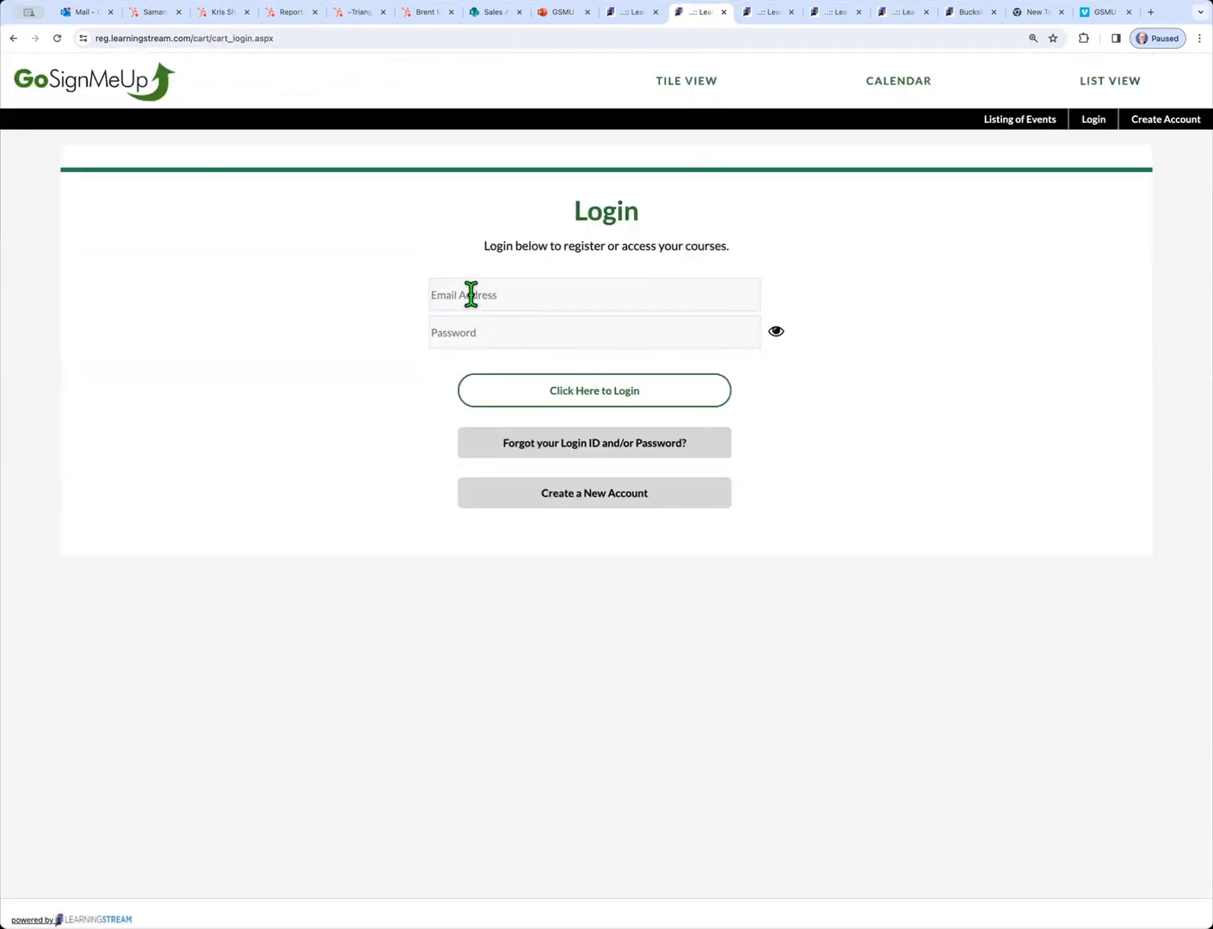
pyautogui.click(471, 294)
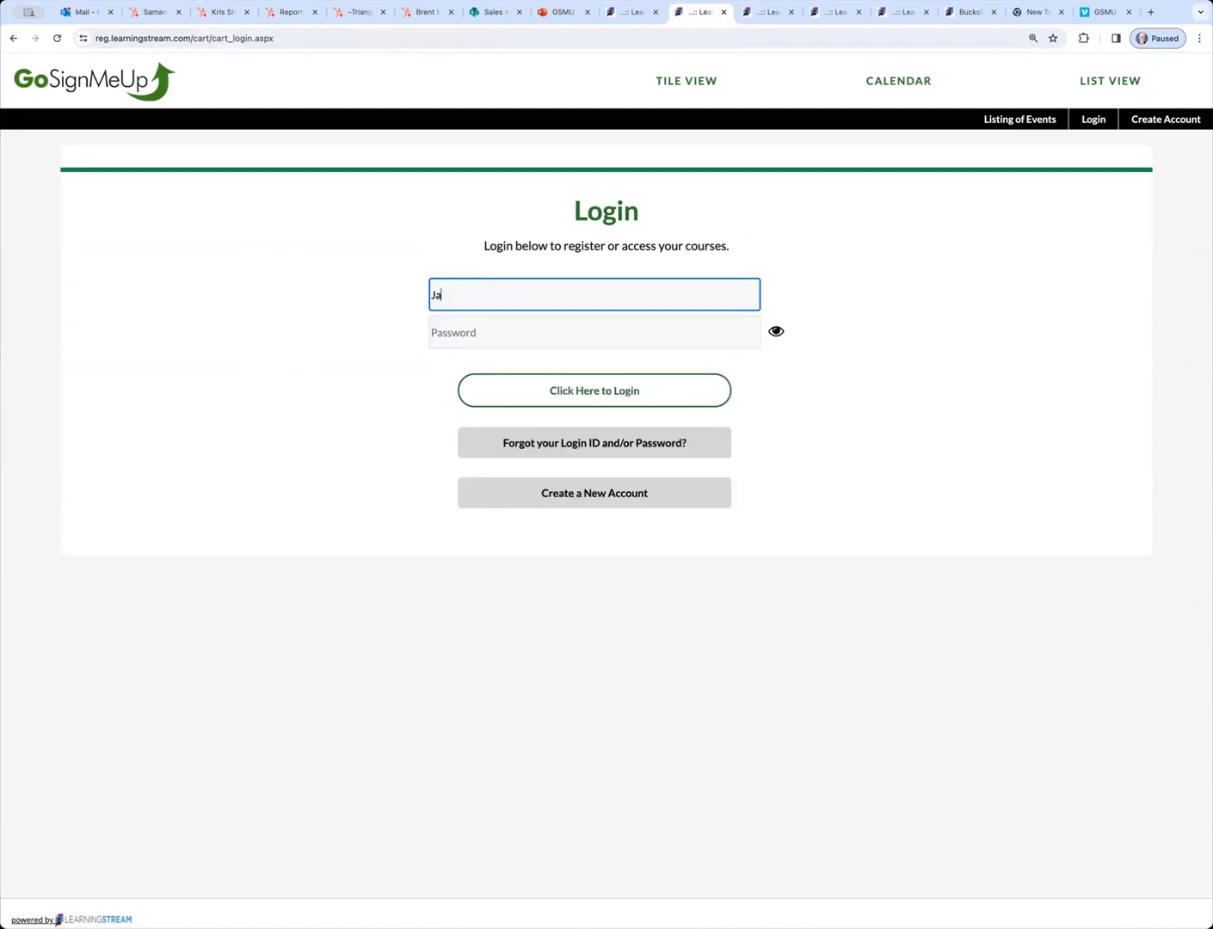
pyautogui.press('Tab')
pyautogui.write('********')
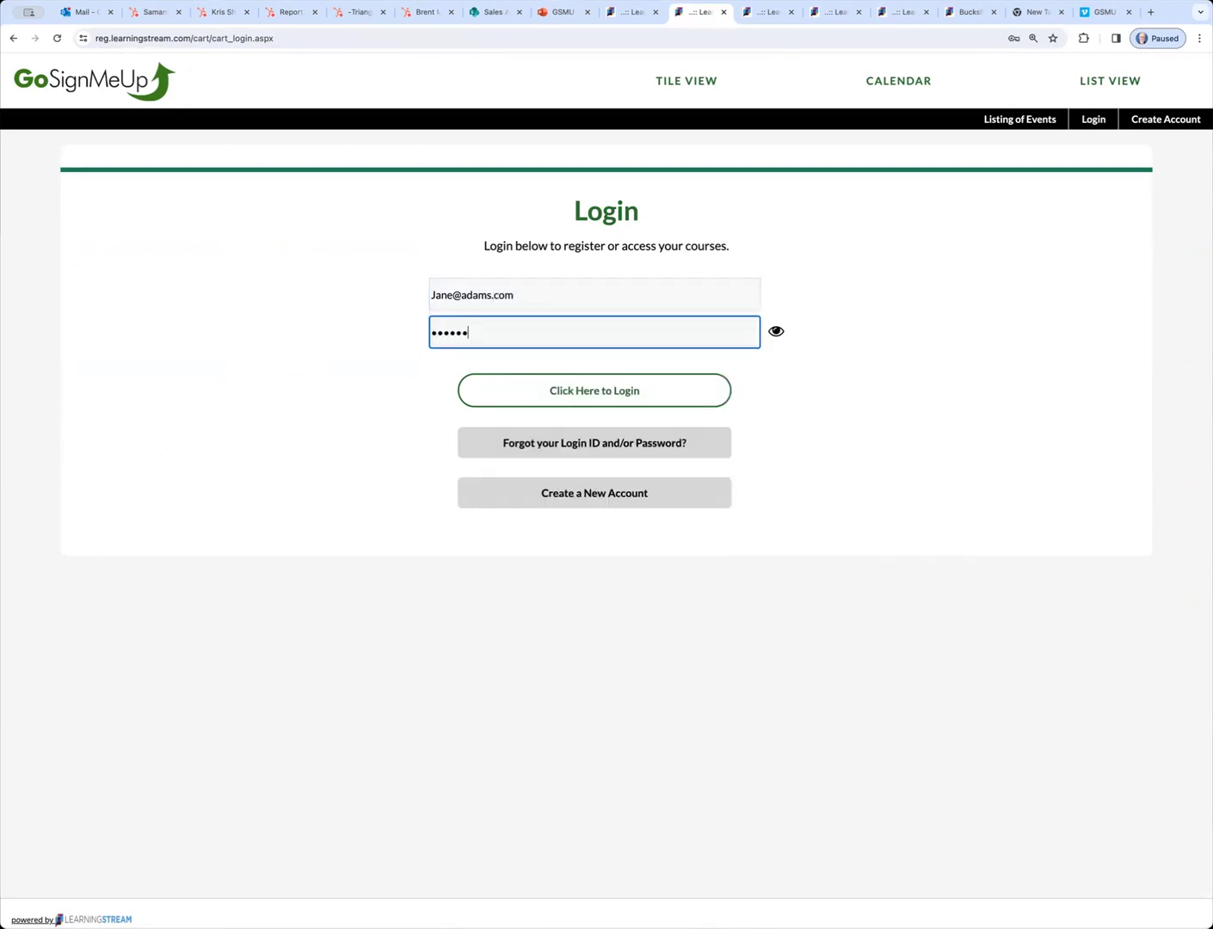
pyautogui.press('Return')
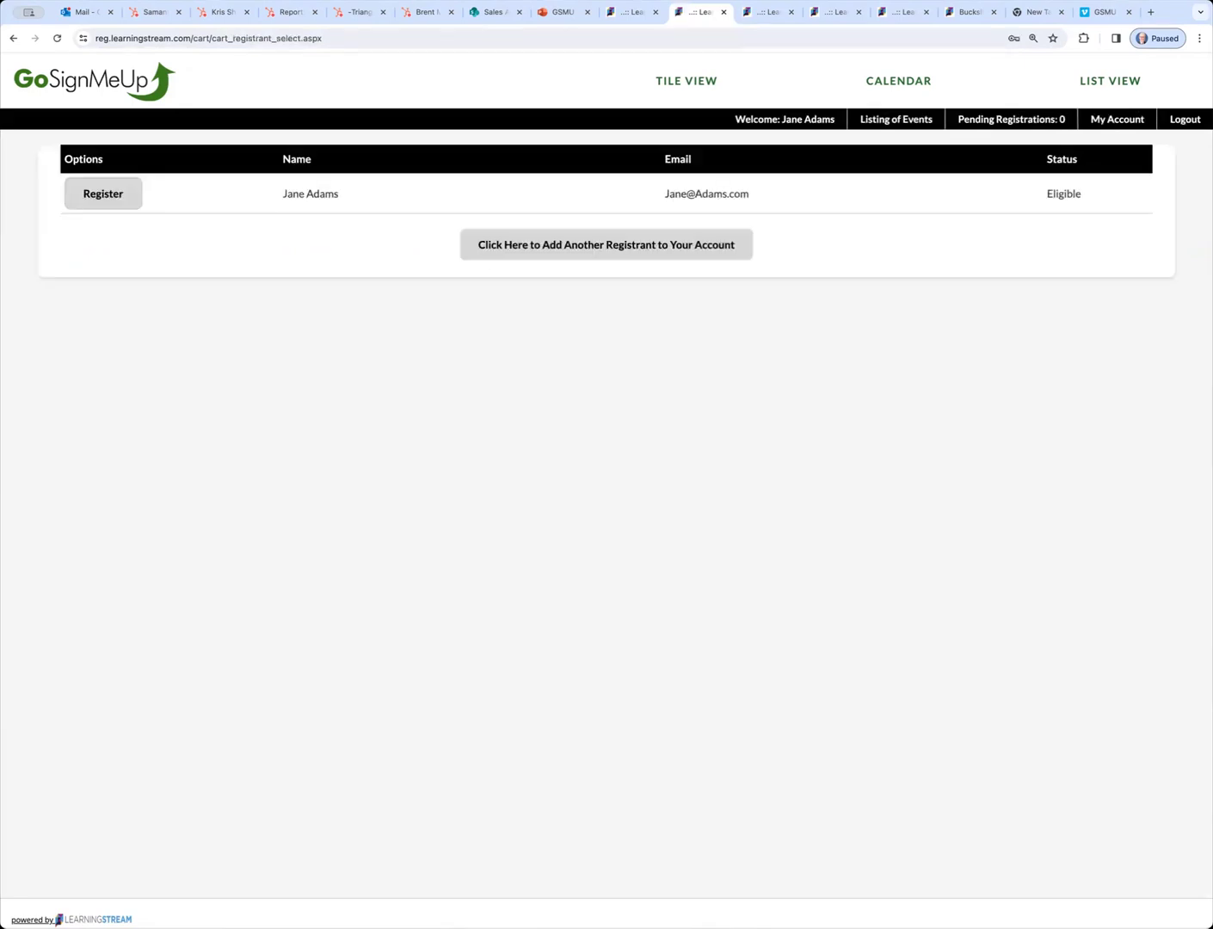
# Register the eligible account holder, bringing up the prefilled Strategic Management form
pyautogui.click(91, 205)
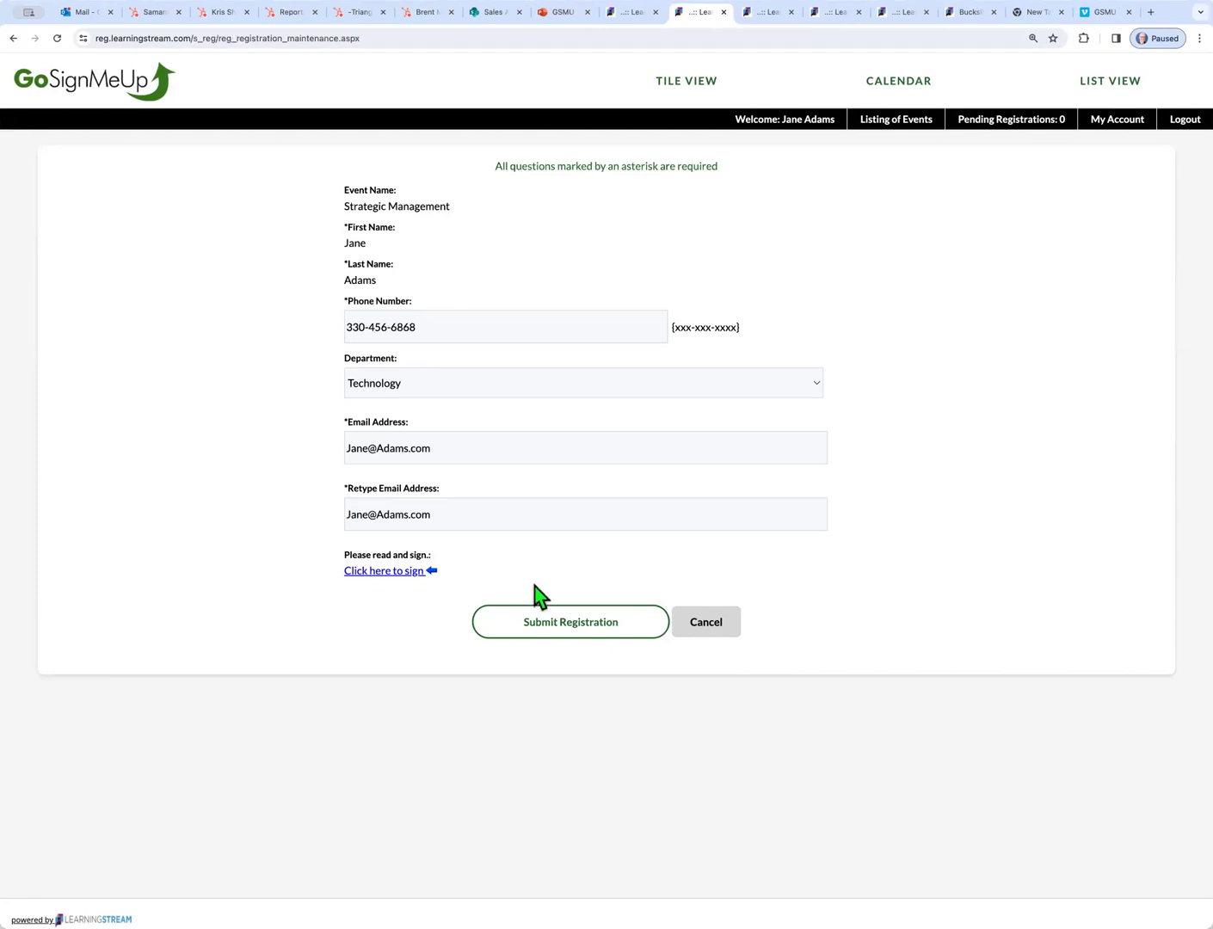
# Submit the Strategic Management registration form and check out from the cart
pyautogui.click(537, 621)
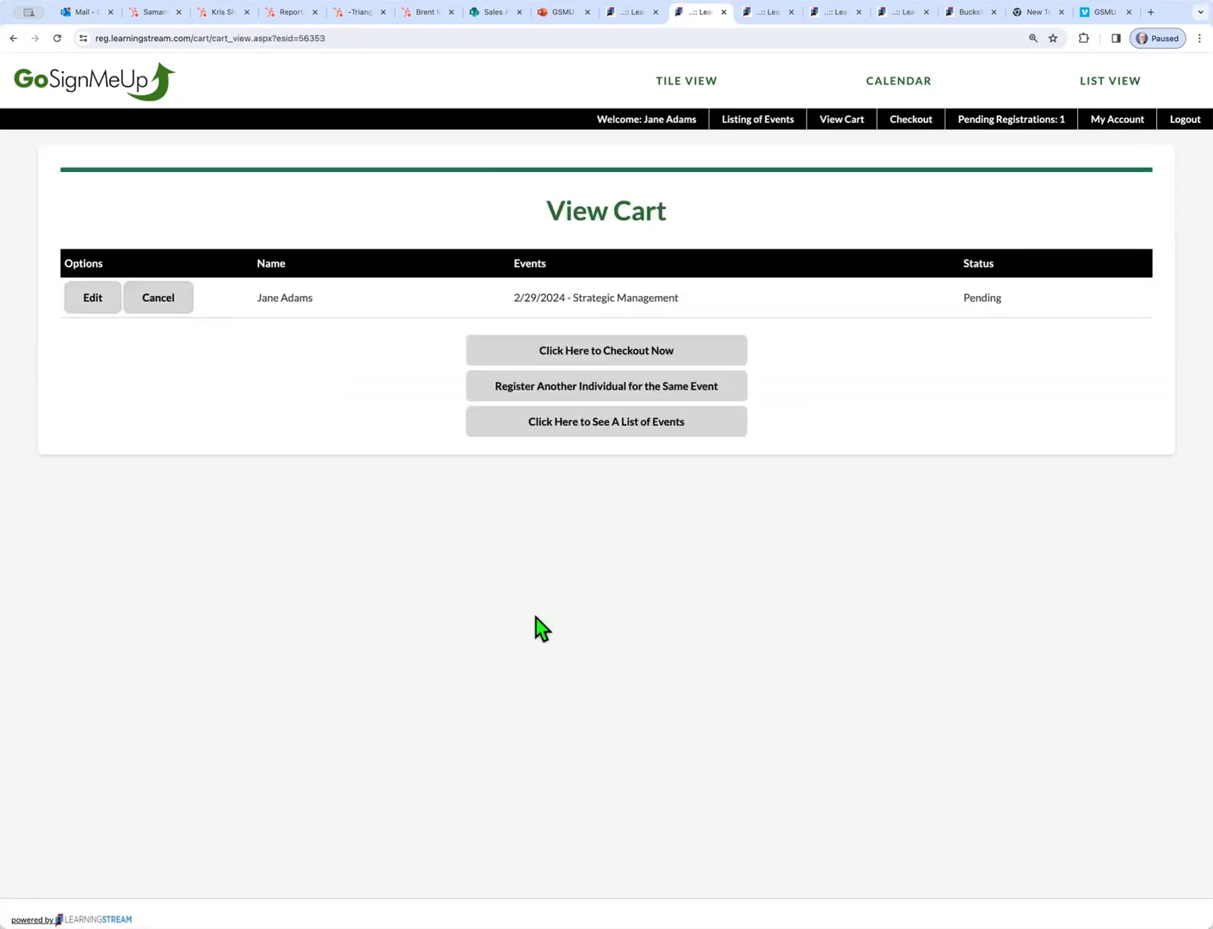
pyautogui.click(645, 353)
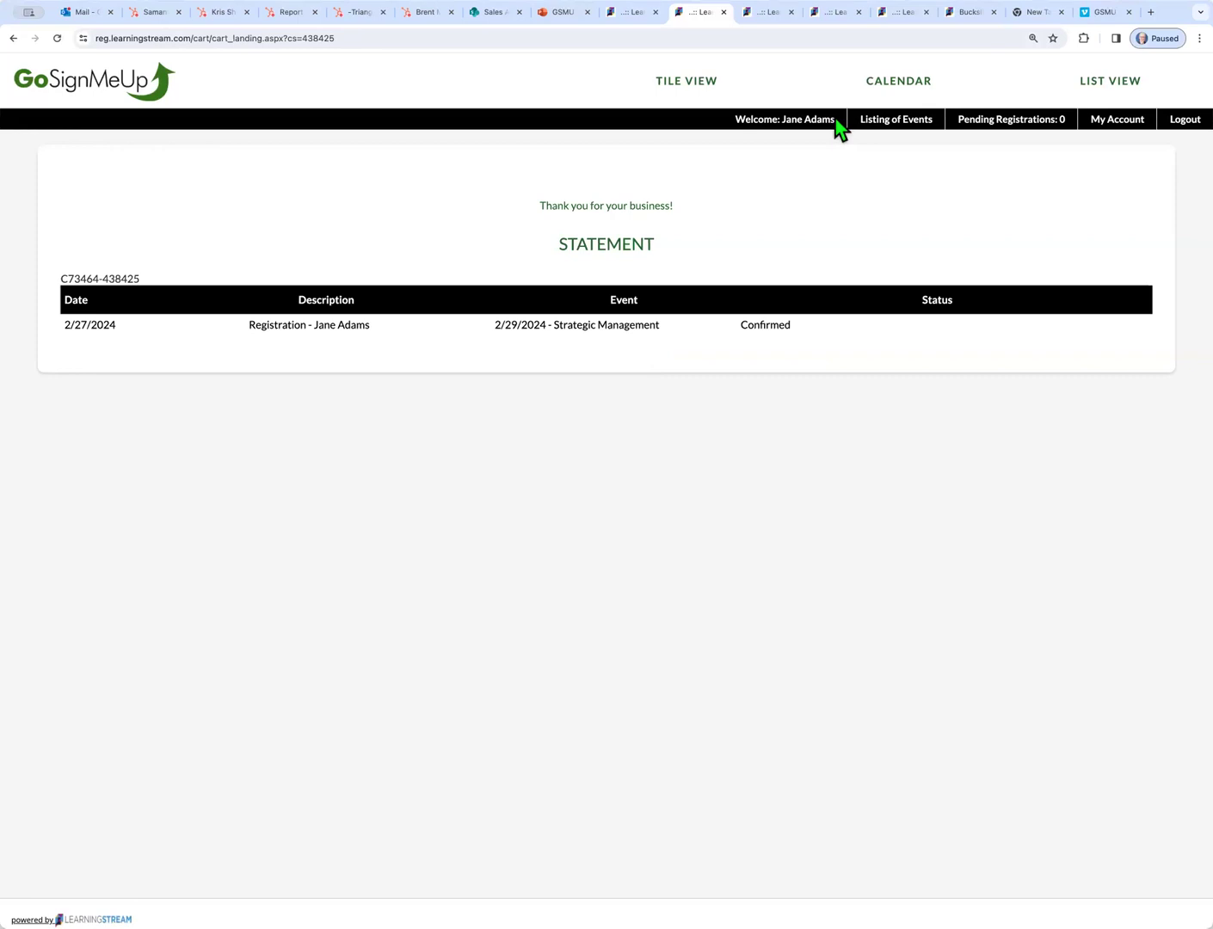
# Open Canvas from the LS bookmarks to see Strategic Management on the dashboard, then return to GoSignMeUp
pyautogui.click(1036, 12)
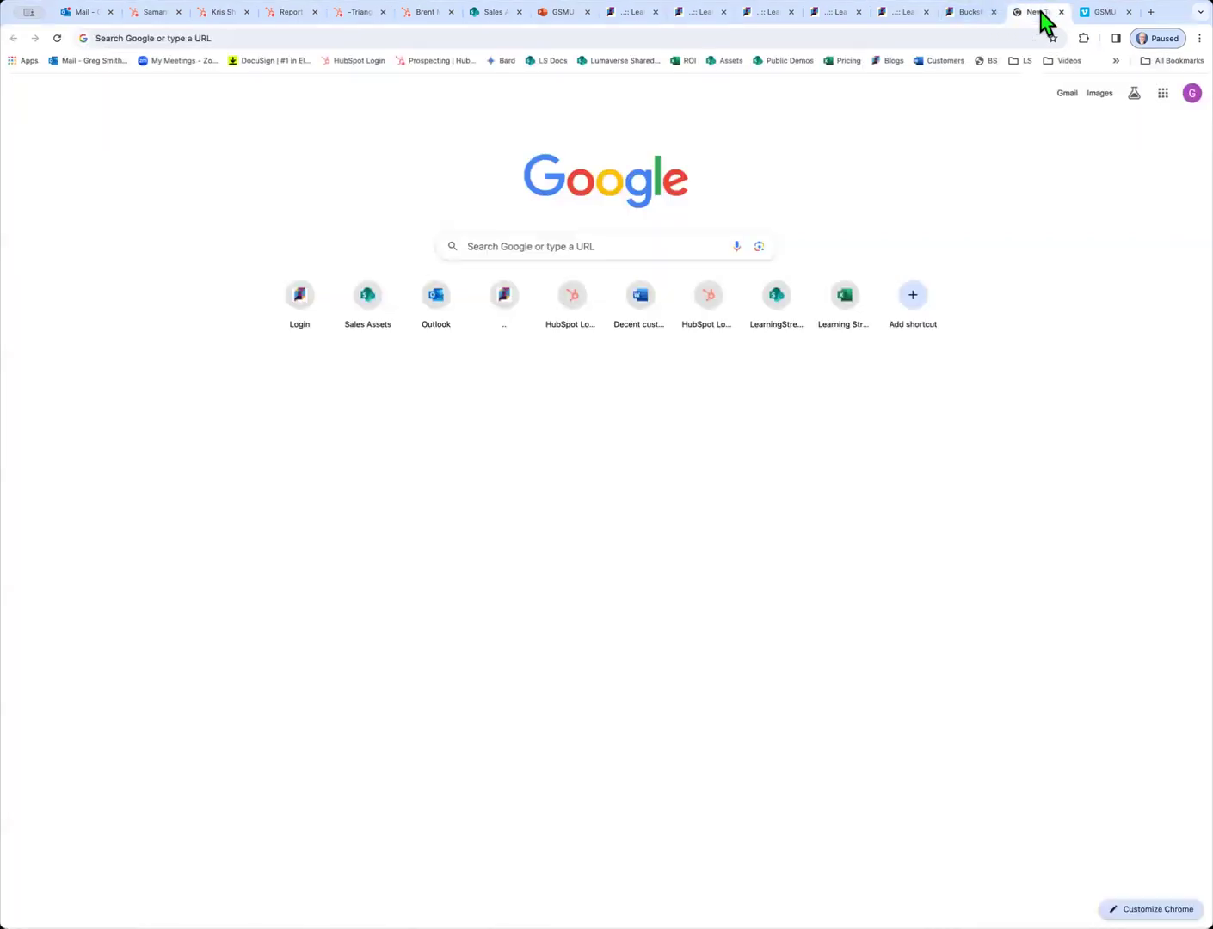
pyautogui.click(1018, 62)
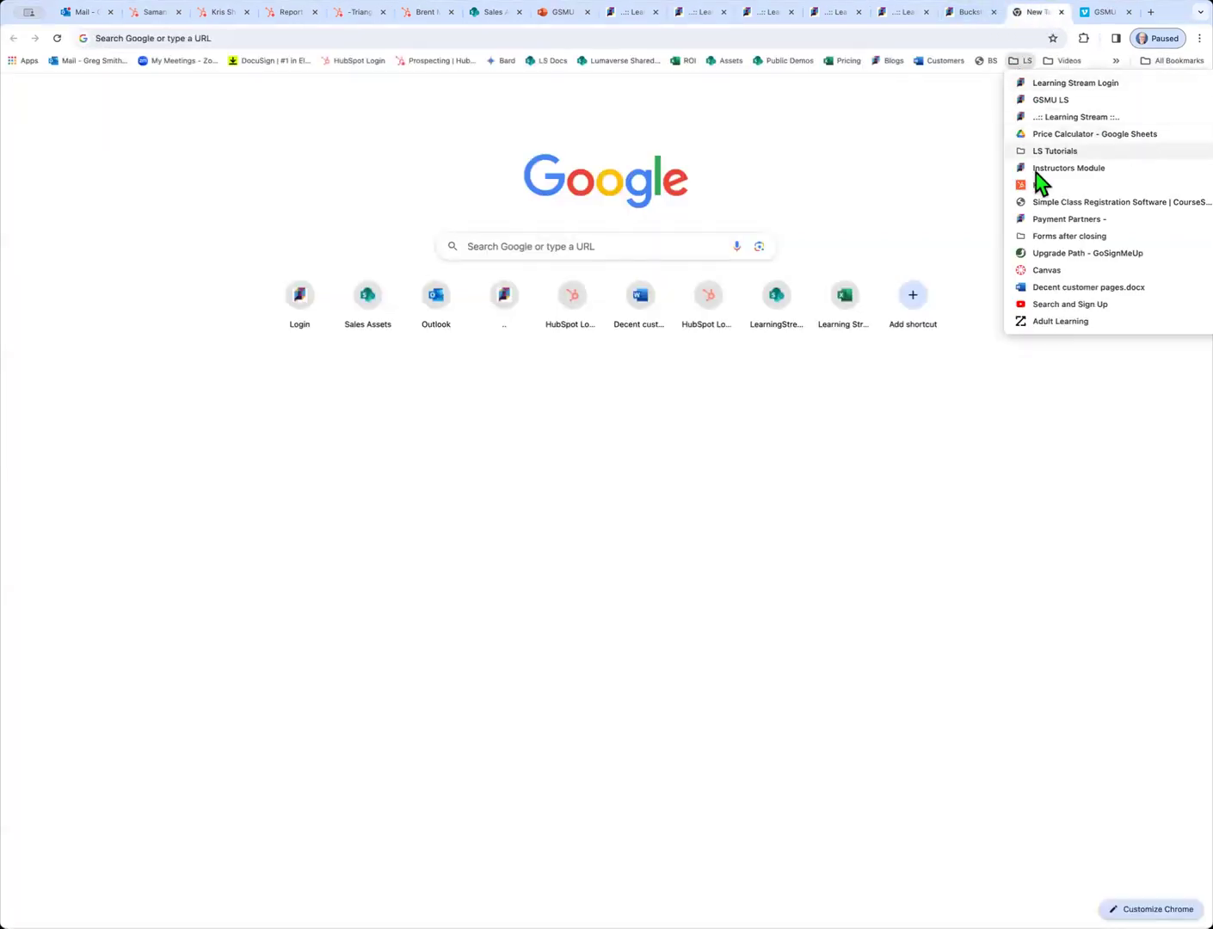
pyautogui.click(1044, 271)
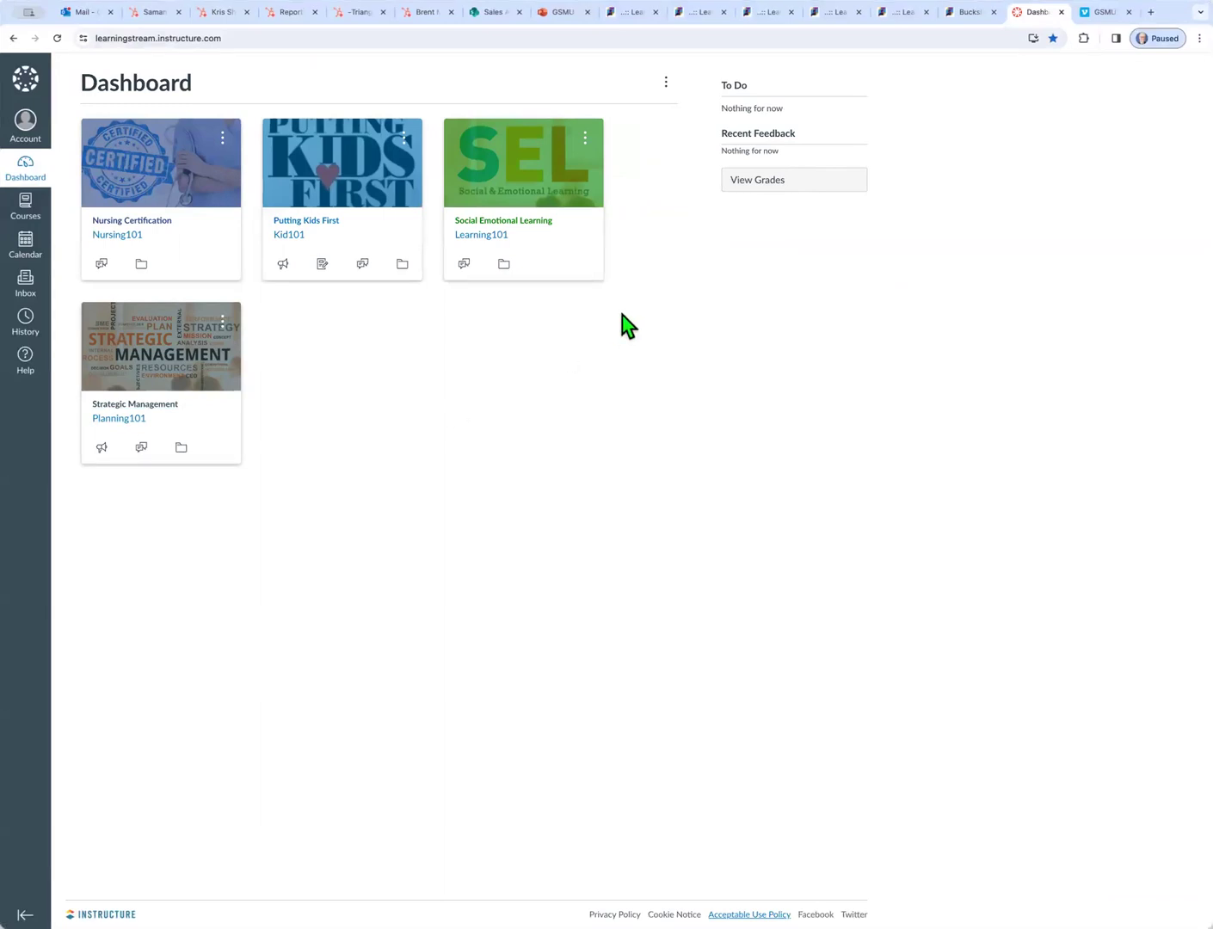
pyautogui.click(695, 15)
pyautogui.click(688, 86)
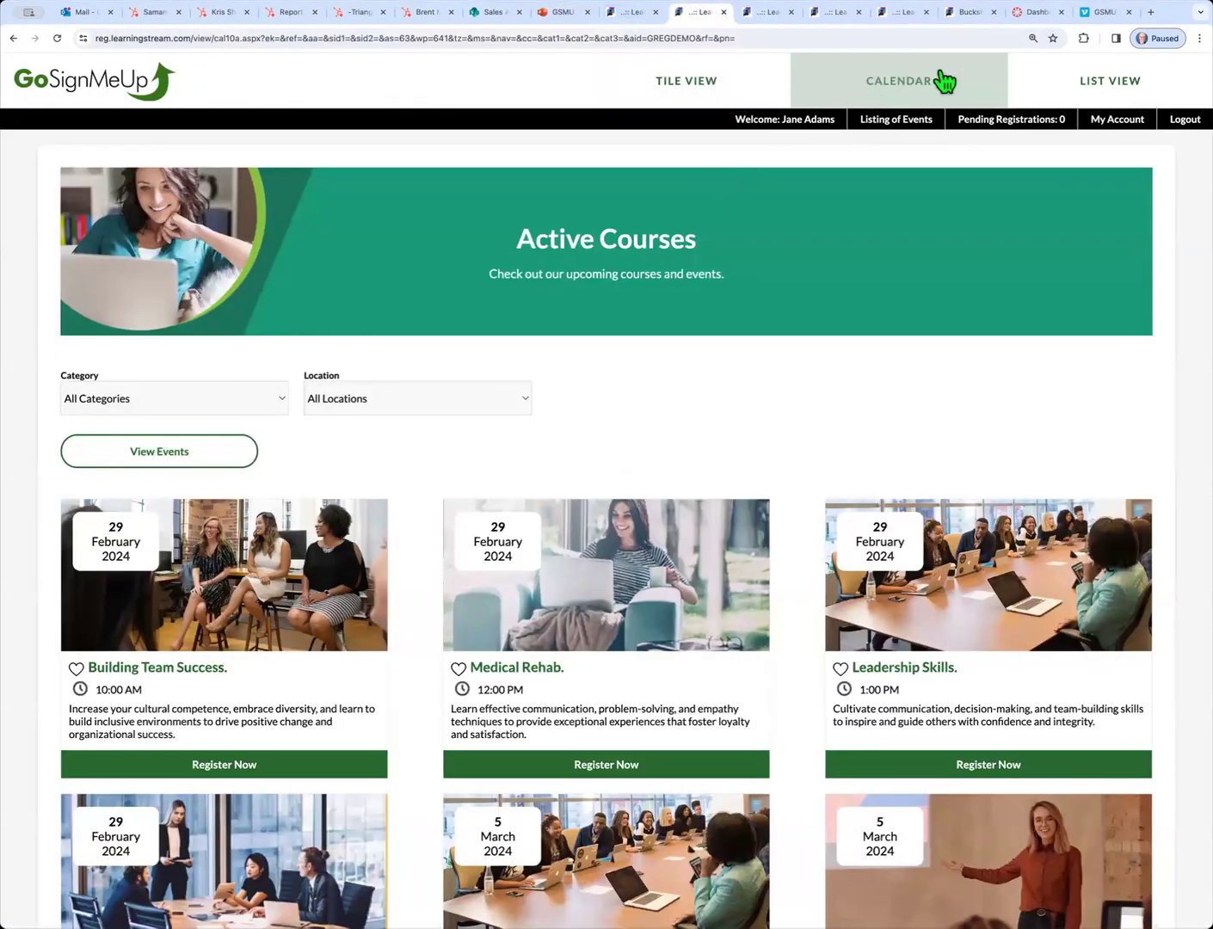
# Show the active courses in list view, then switch to the LearningStream admin dashboard
pyautogui.click(1101, 87)
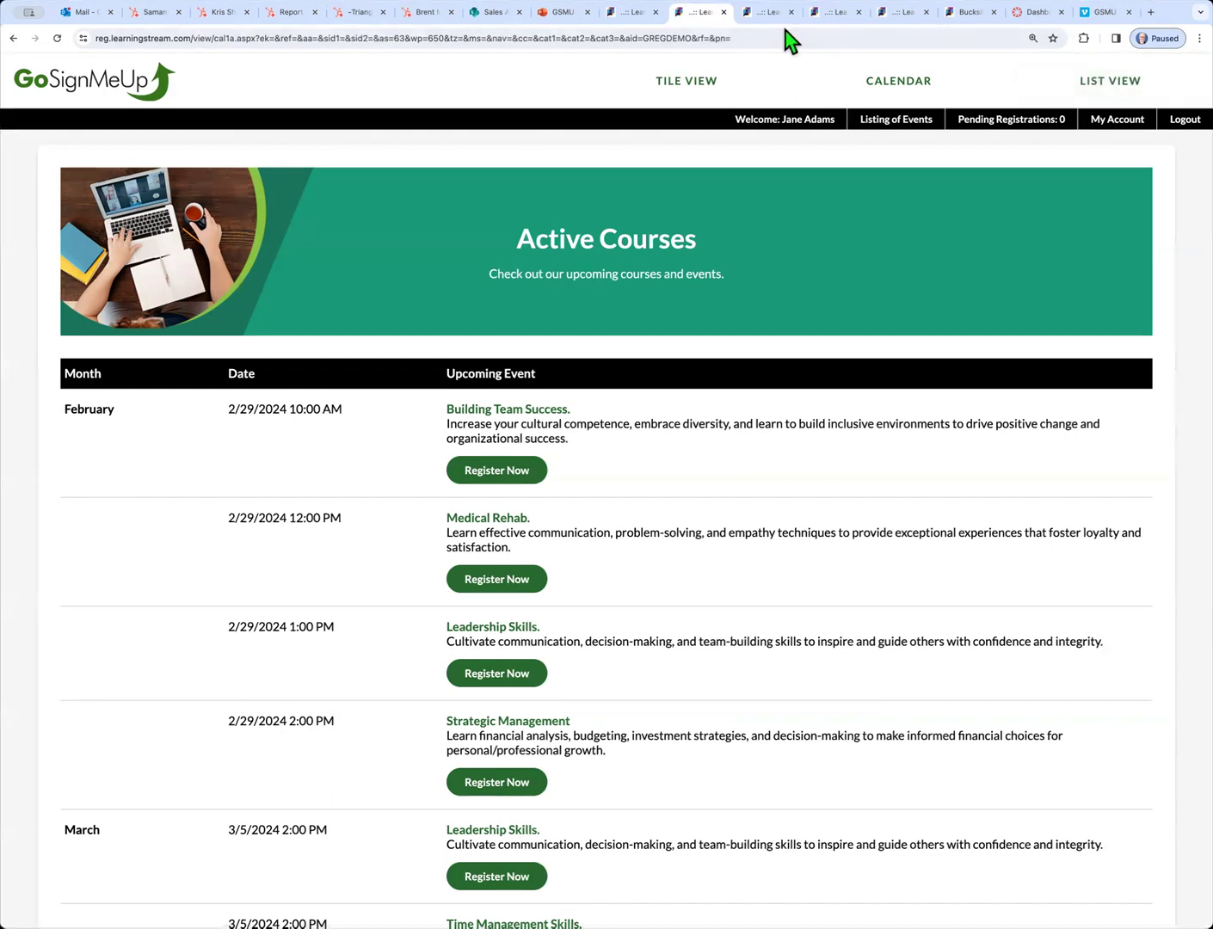
pyautogui.click(635, 14)
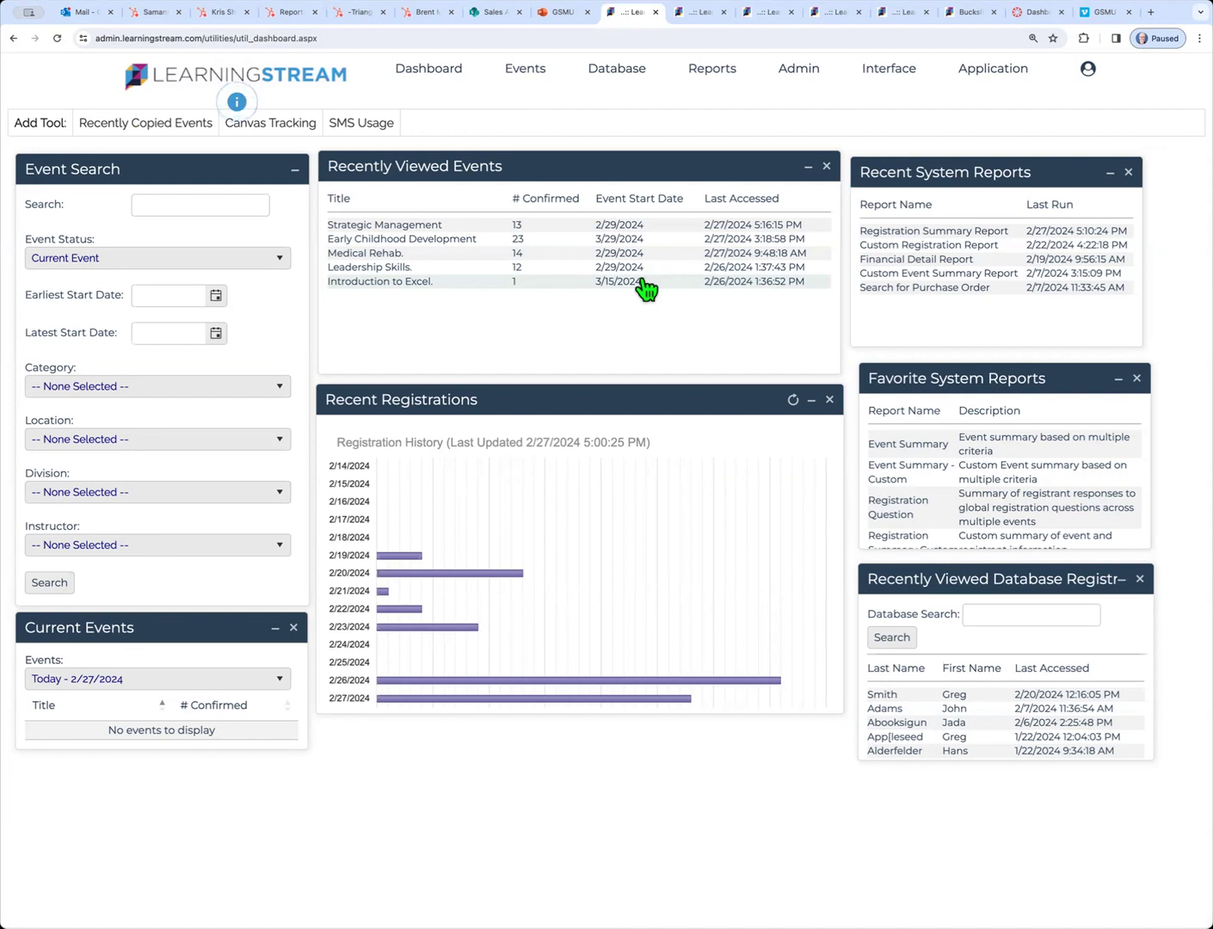
# Open the Strategic Management registration listing and bring up its six evaluation questions
pyautogui.click(394, 226)
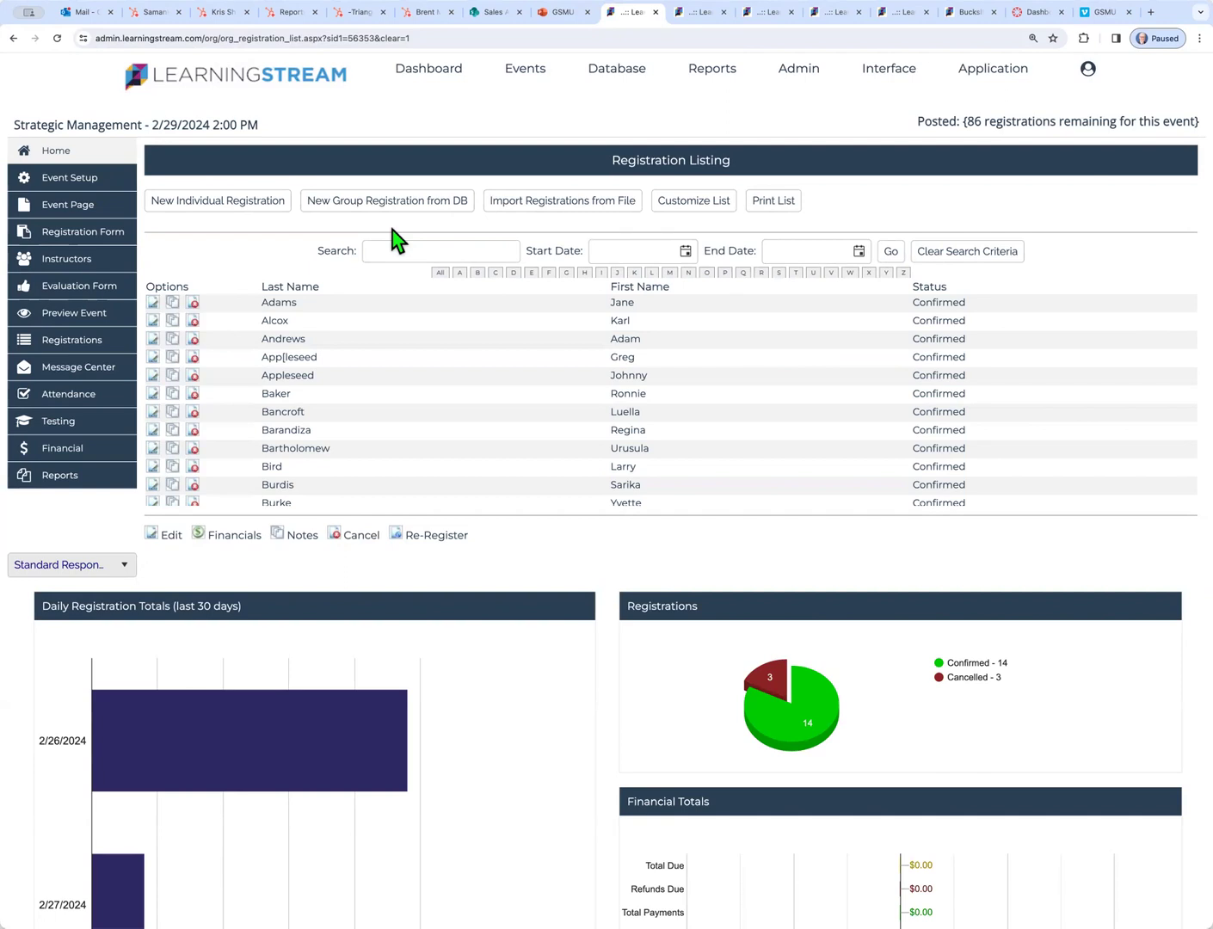
pyautogui.scroll(-3, 542, 324)
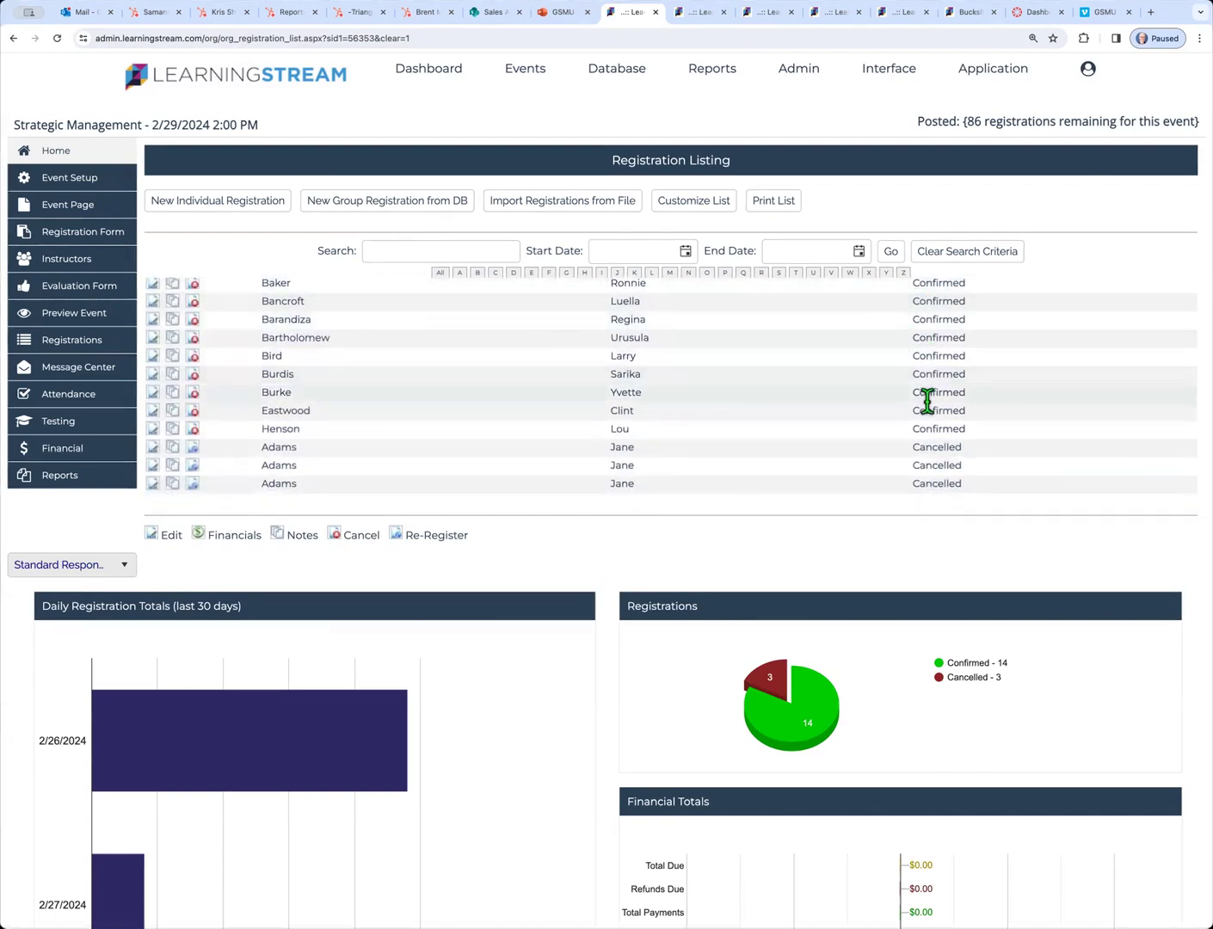
pyautogui.scroll(3, 923, 387)
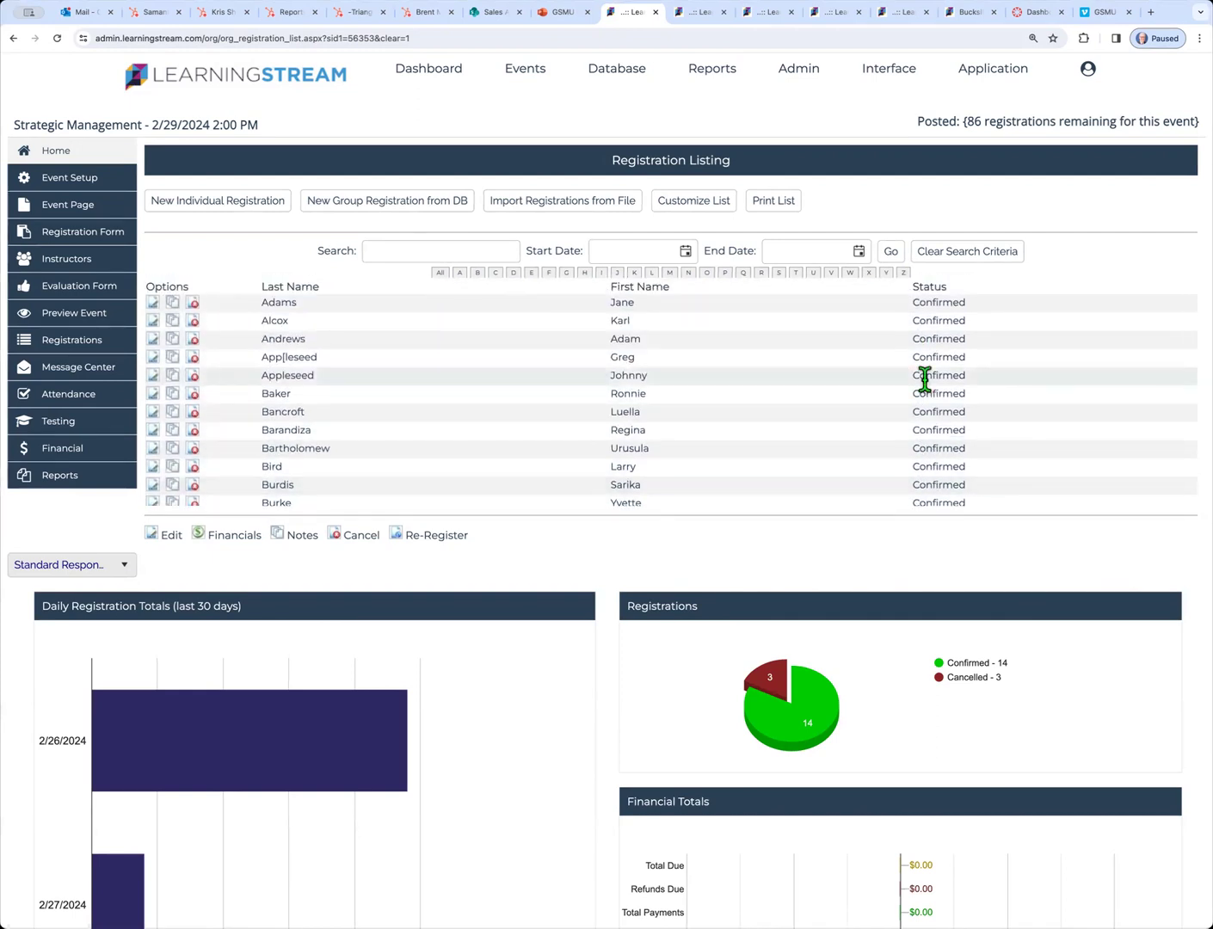
pyautogui.scroll(-3, 922, 383)
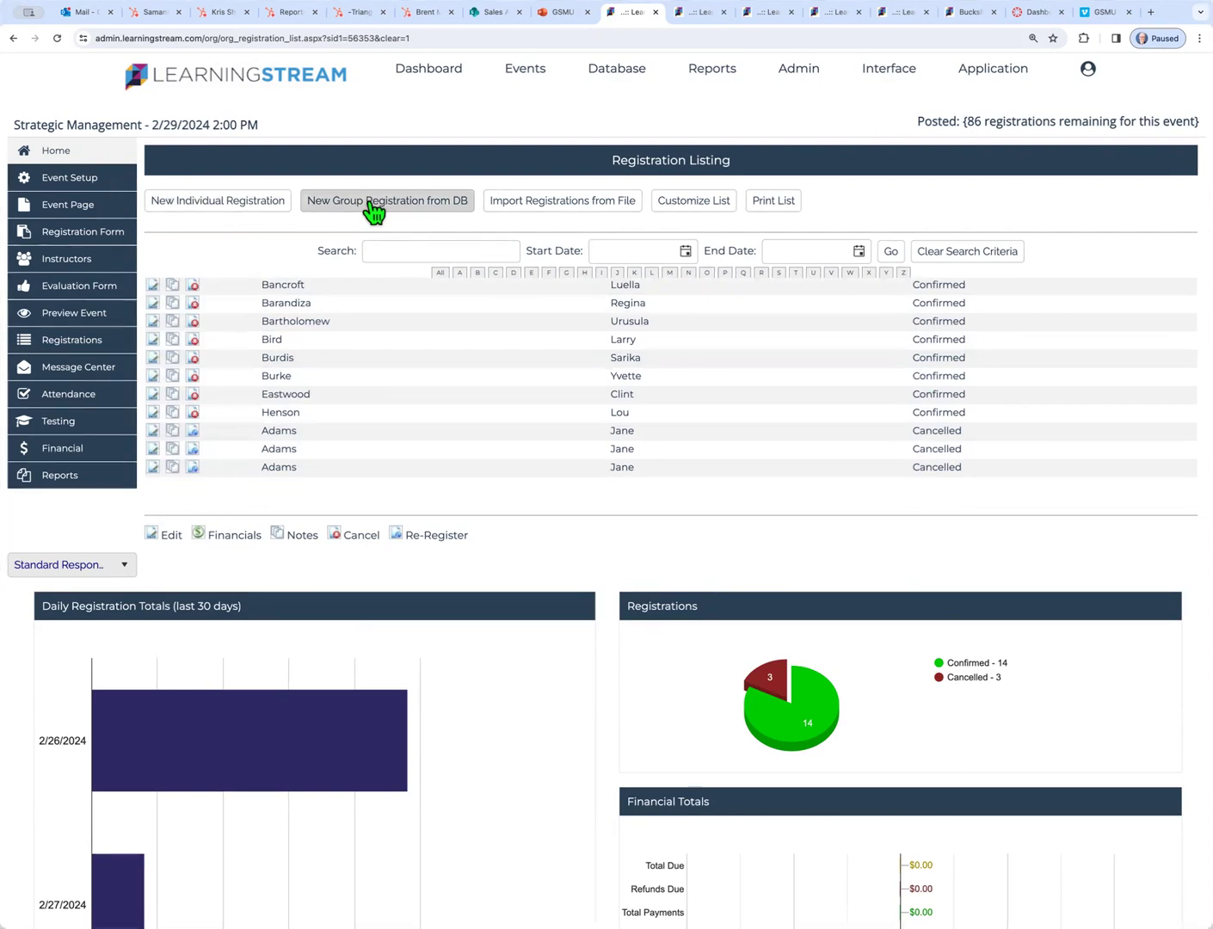
pyautogui.click(96, 290)
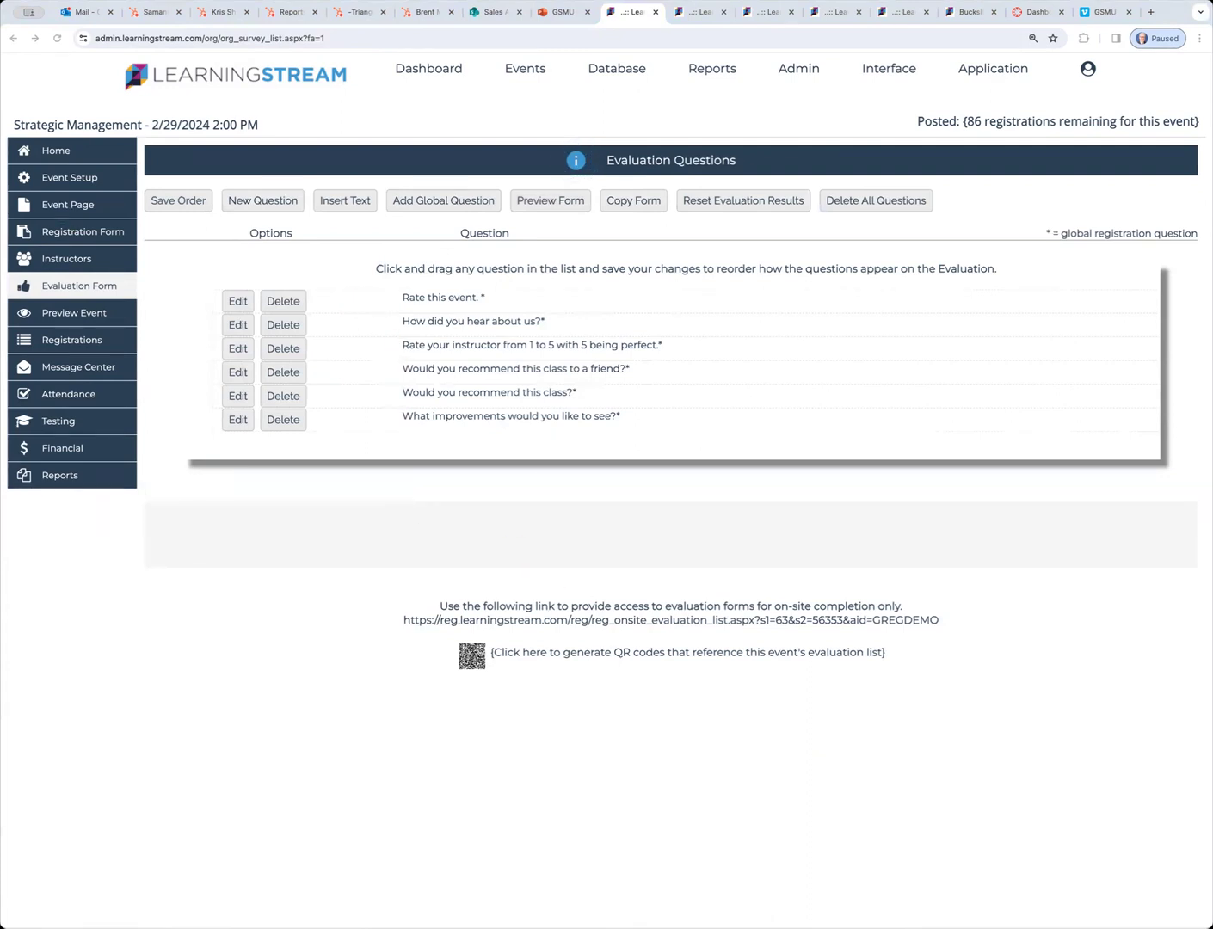
# Preview the evaluation form, review the portrait Evaluation Summary PDF, then reopen the Registrant Listing reports
pyautogui.click(550, 201)
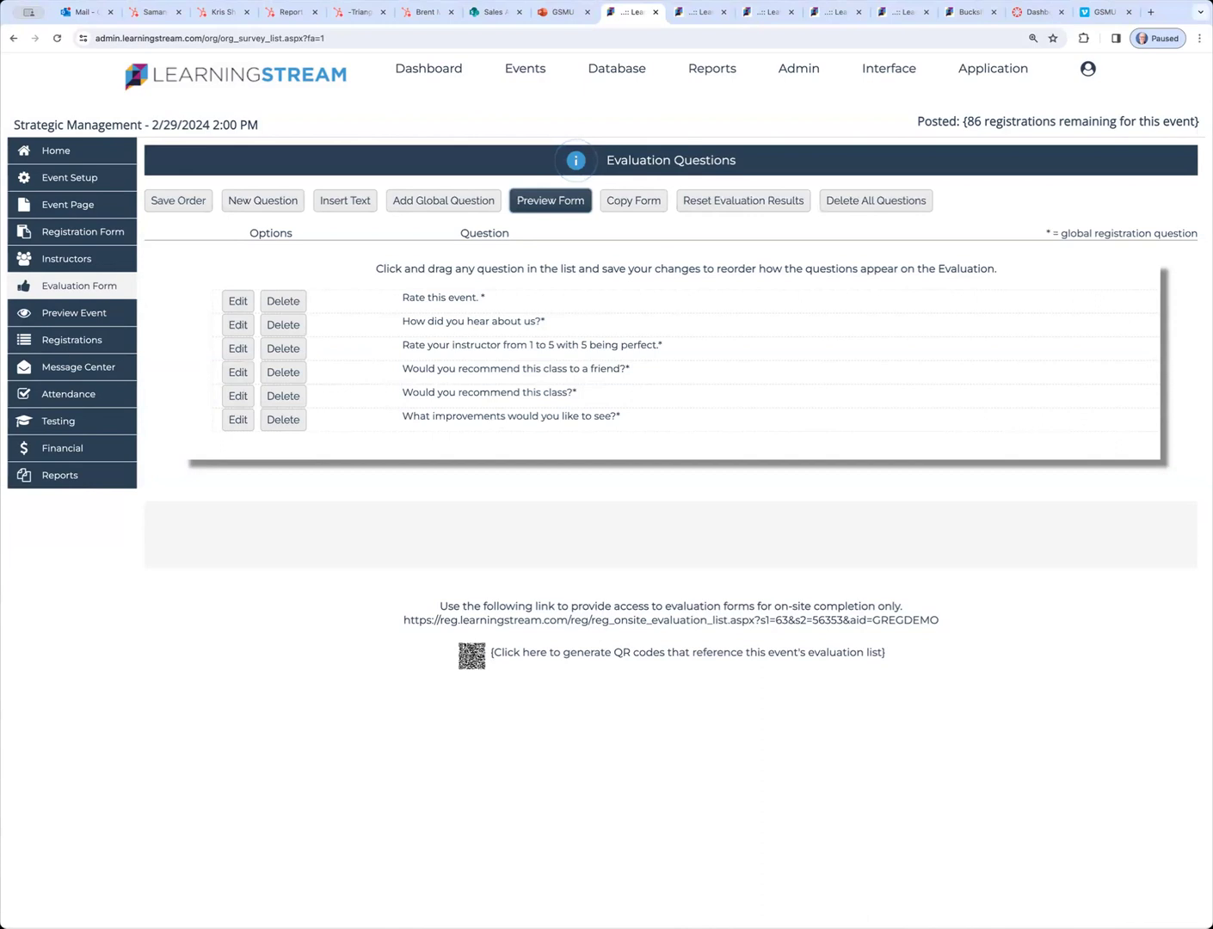
pyautogui.click(54, 487)
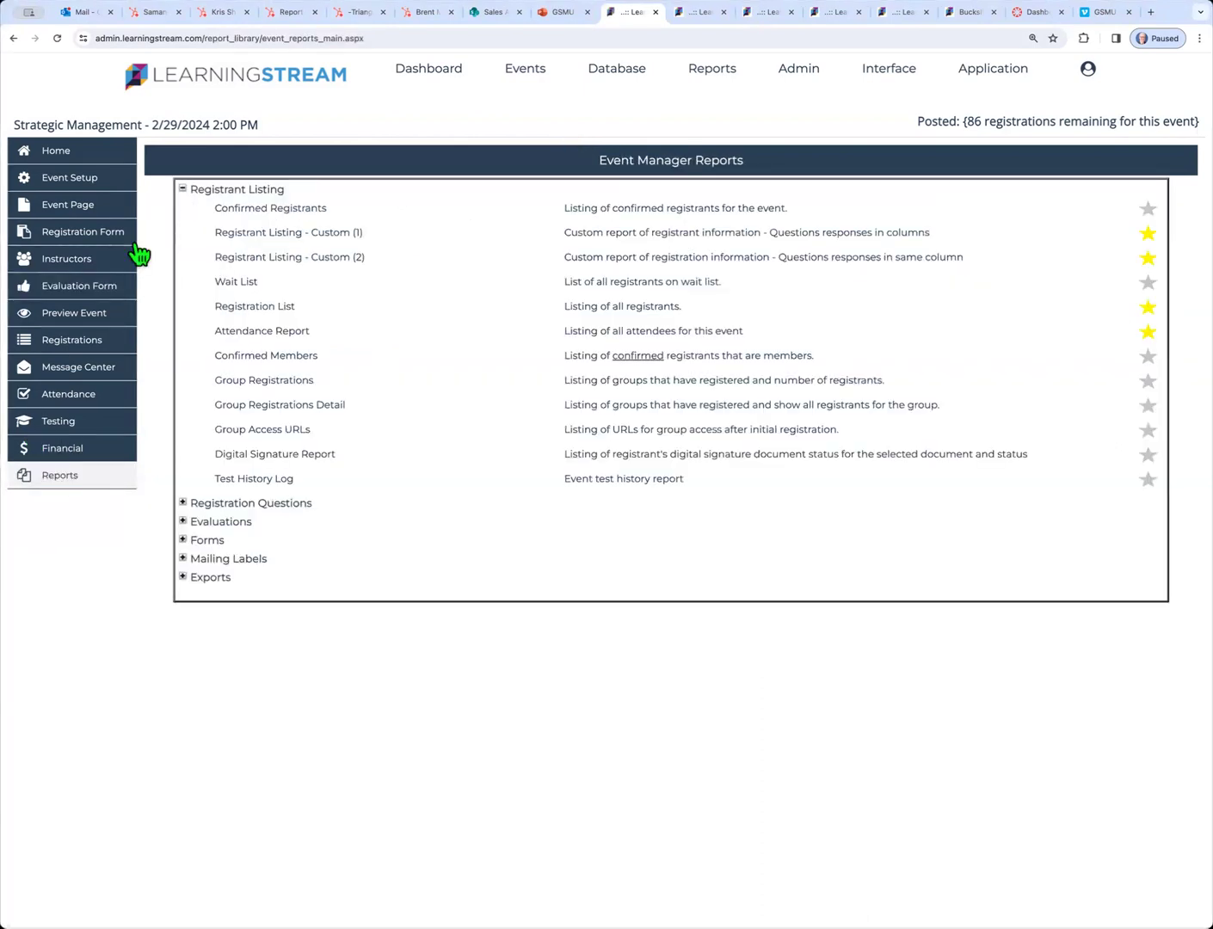
pyautogui.click(182, 188)
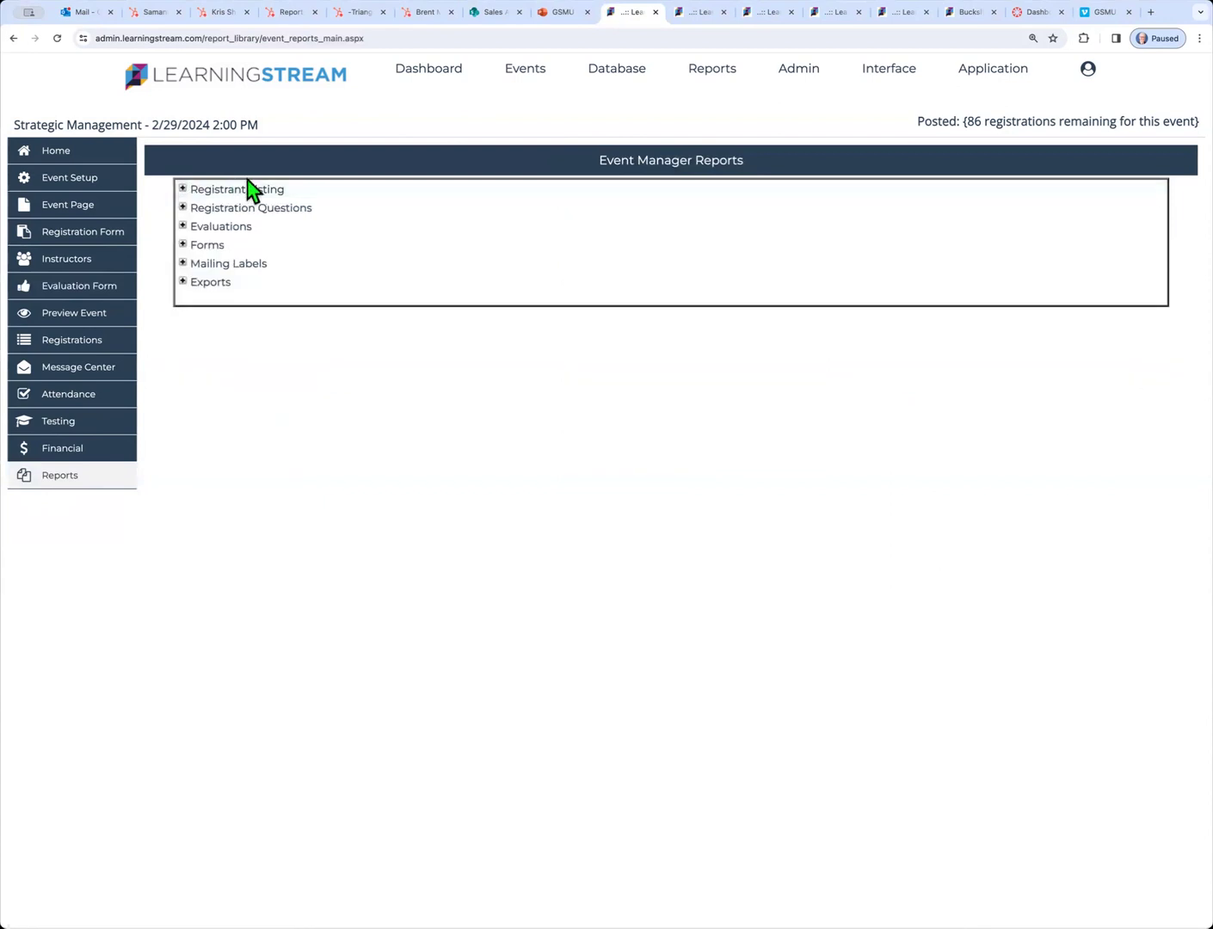
pyautogui.click(182, 226)
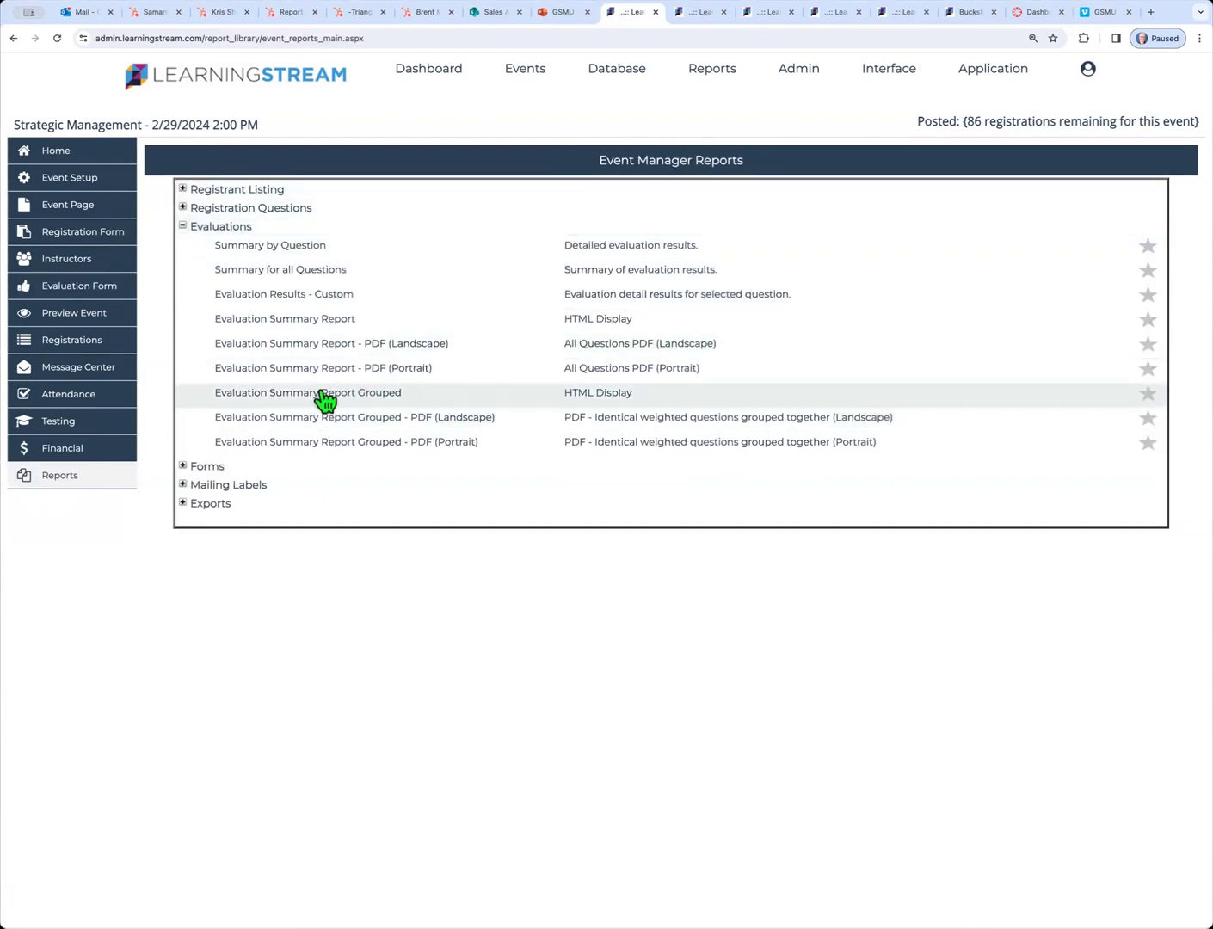
pyautogui.click(315, 370)
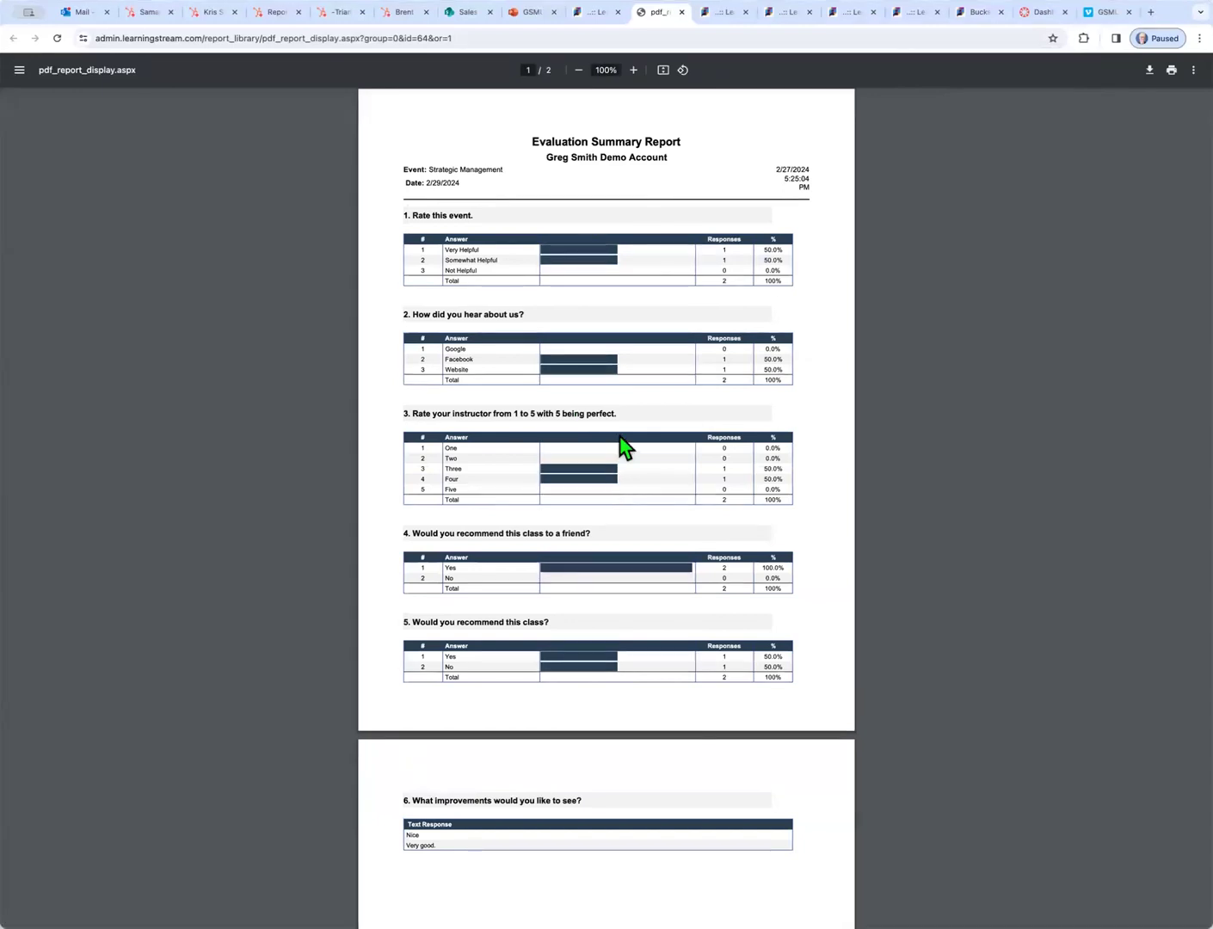
pyautogui.click(681, 13)
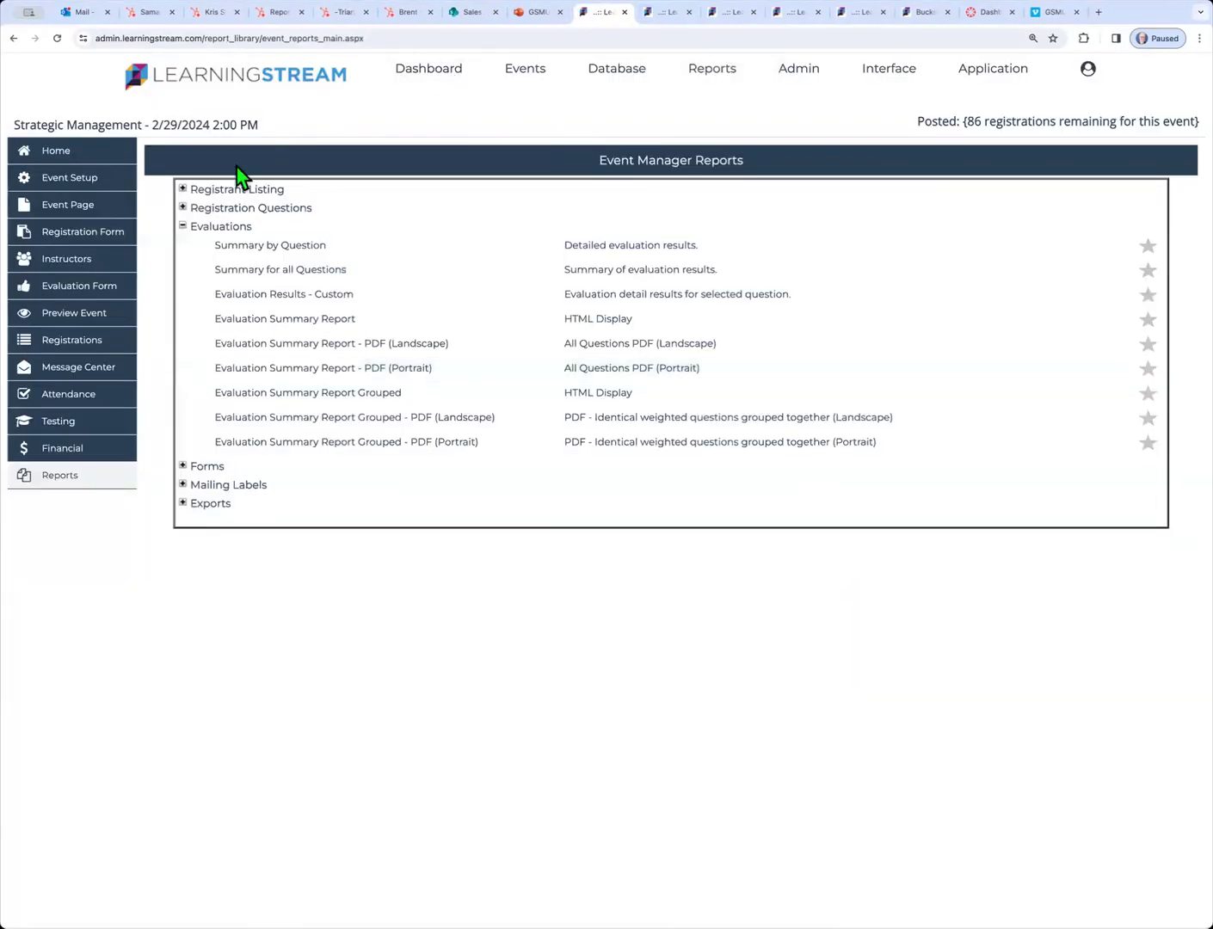
pyautogui.click(184, 190)
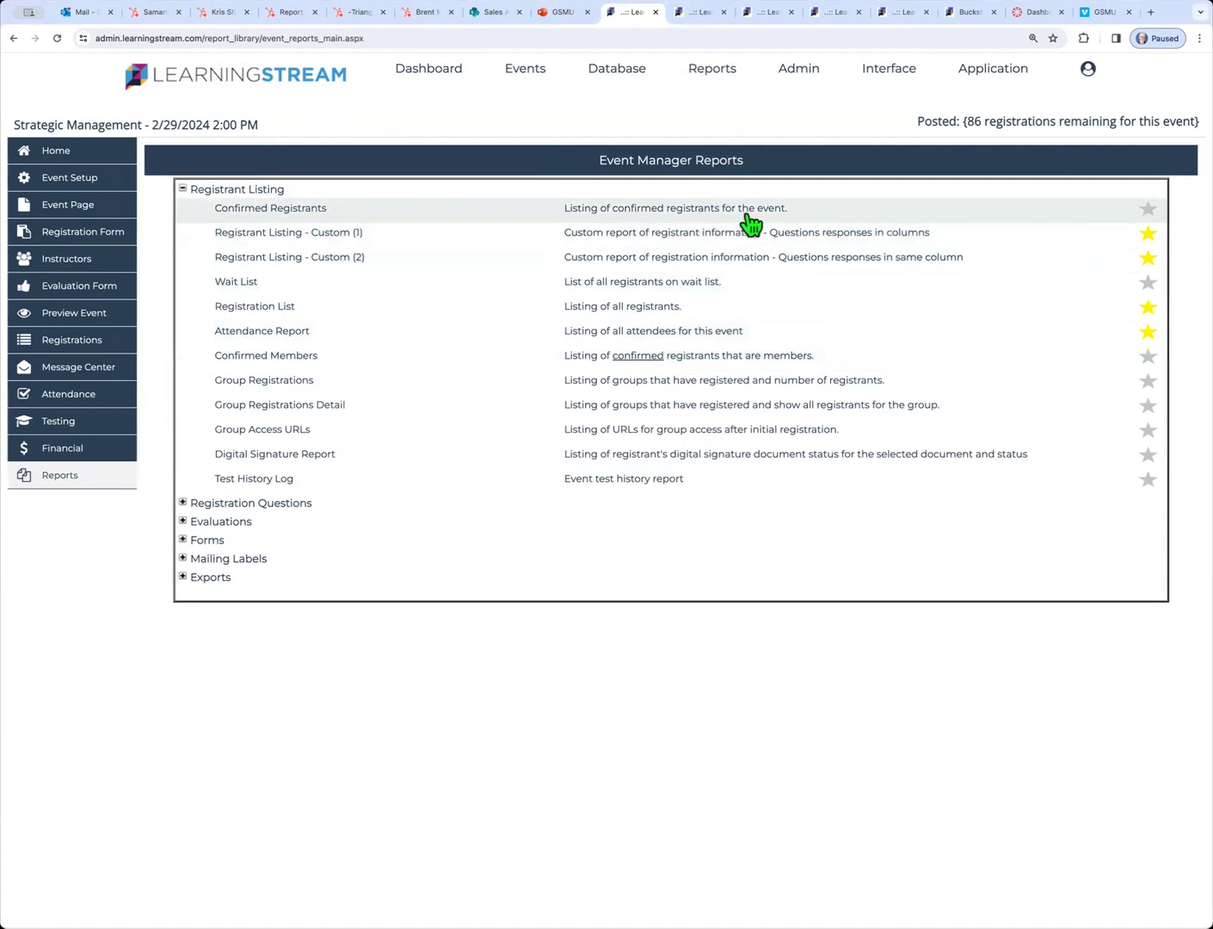
# Open Registration Summary Graph from the Reports > Registration menu
pyautogui.moveTo(706, 76)
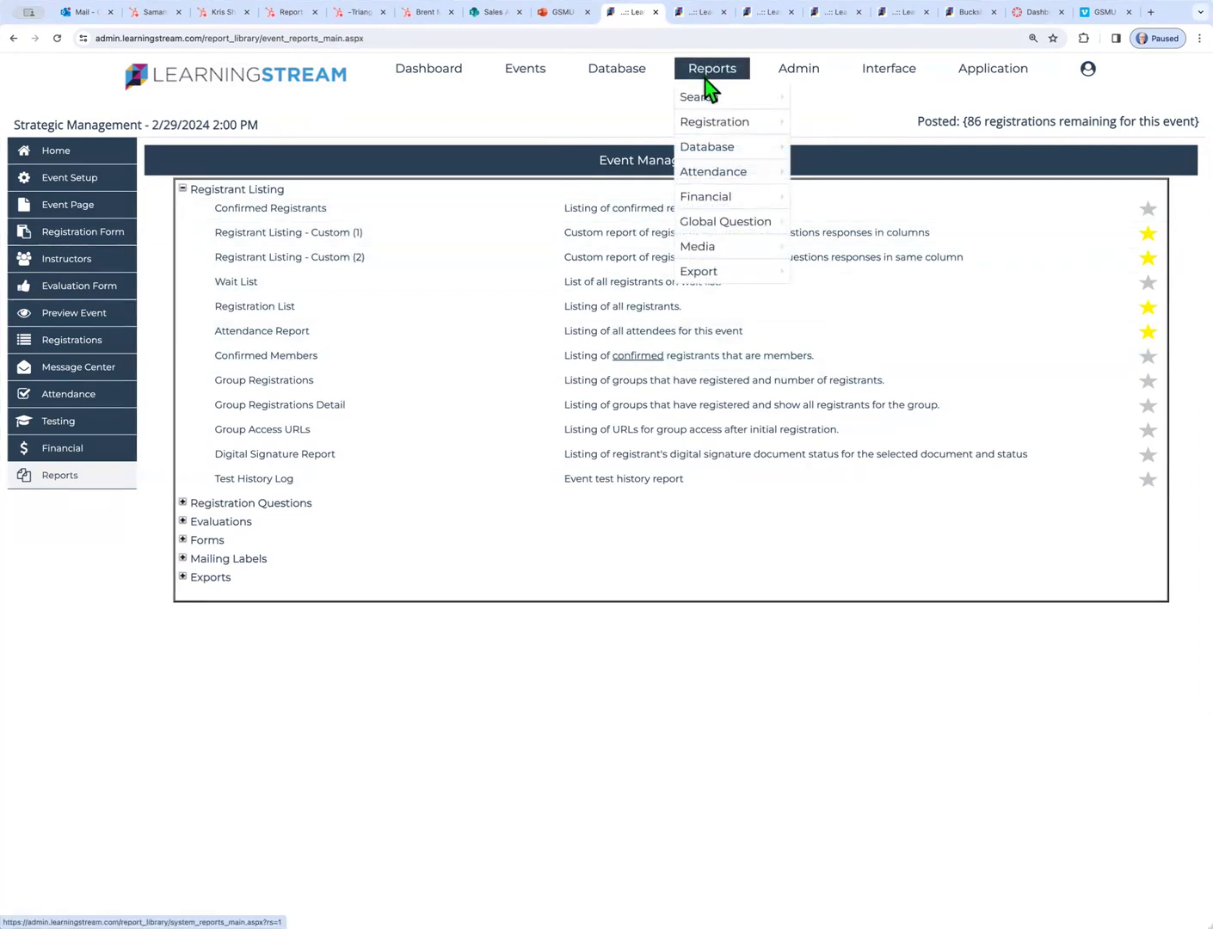
pyautogui.moveTo(722, 247)
pyautogui.moveTo(702, 131)
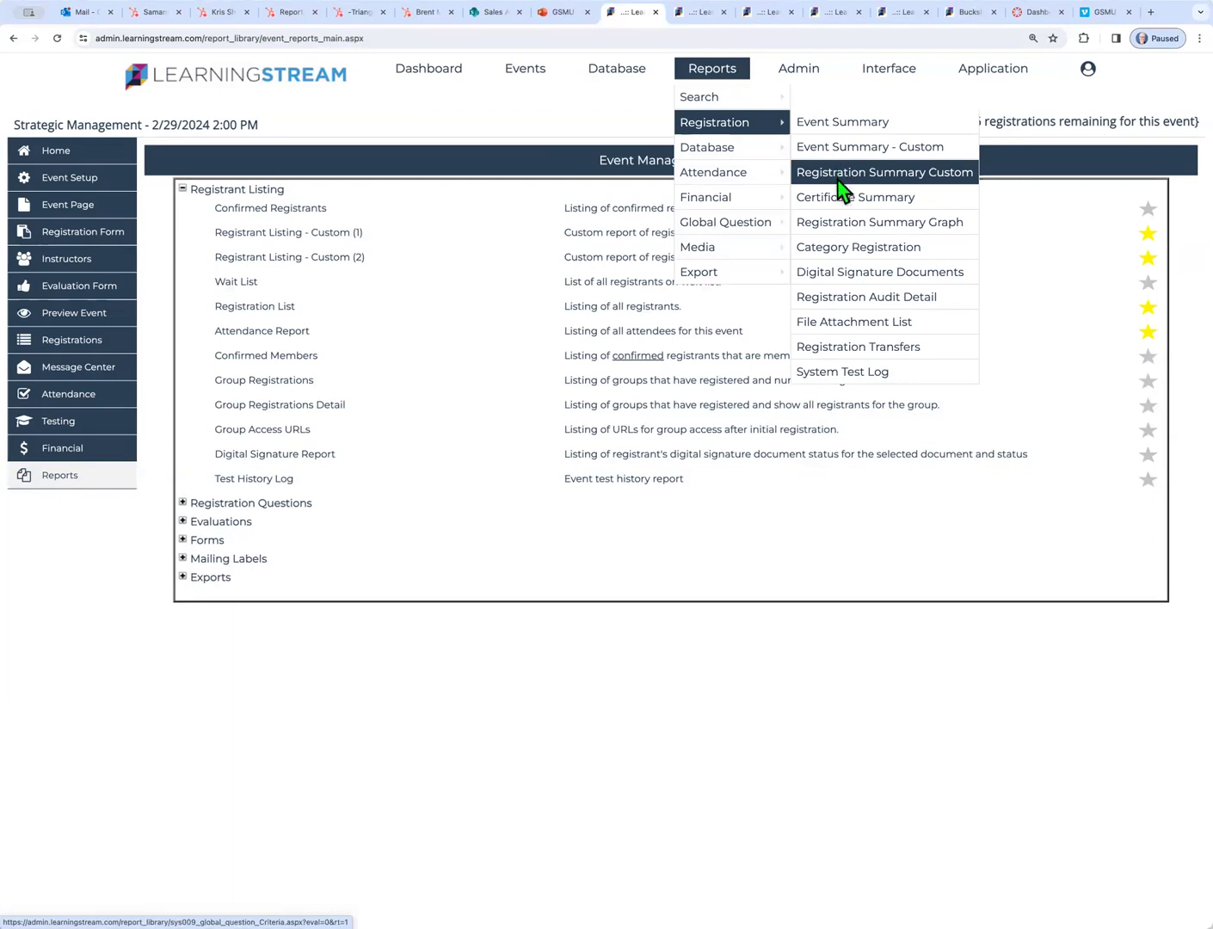
pyautogui.click(839, 222)
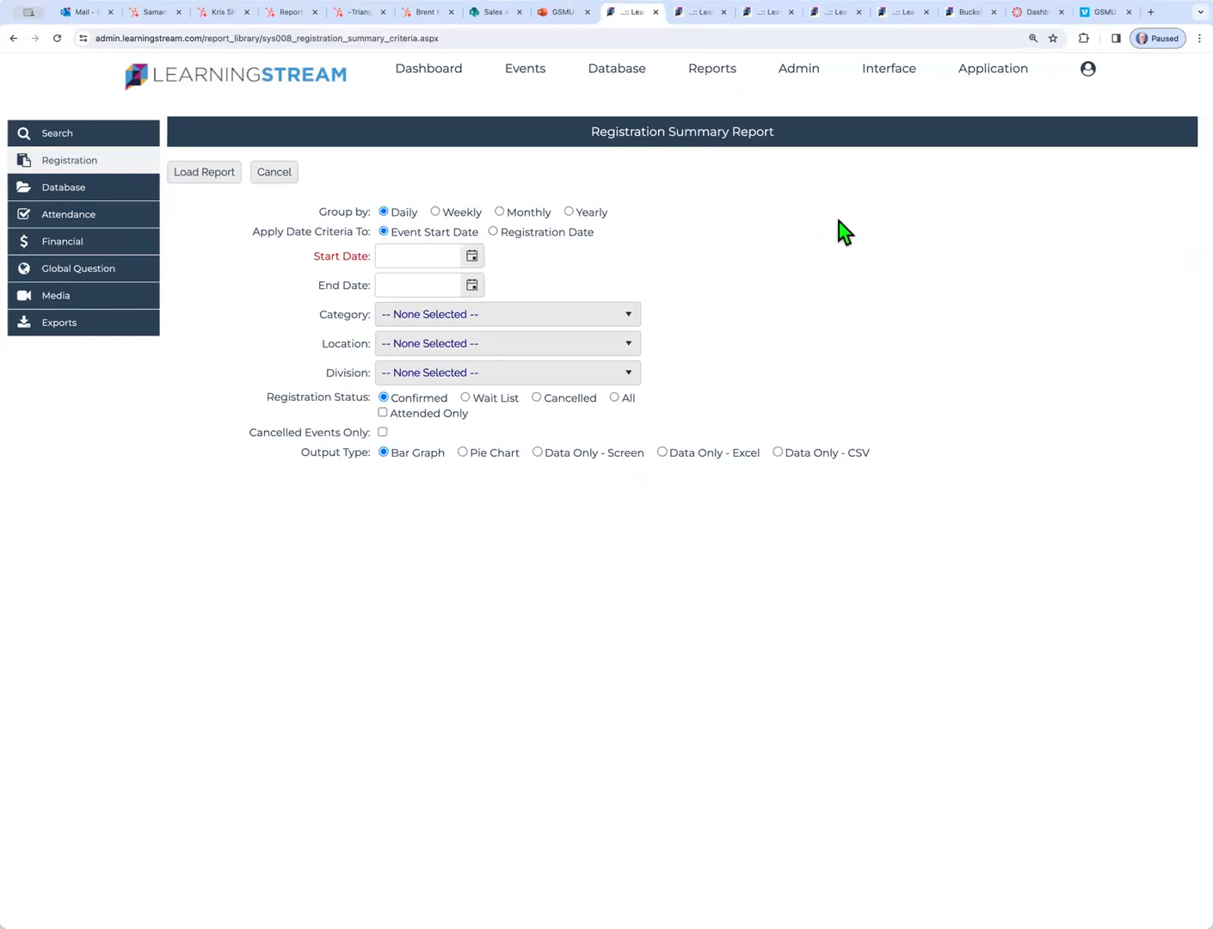
# Load weekly registrations from 12/1/2023 to 2/27/2024 as on-screen data, totalling 427
pyautogui.click(437, 214)
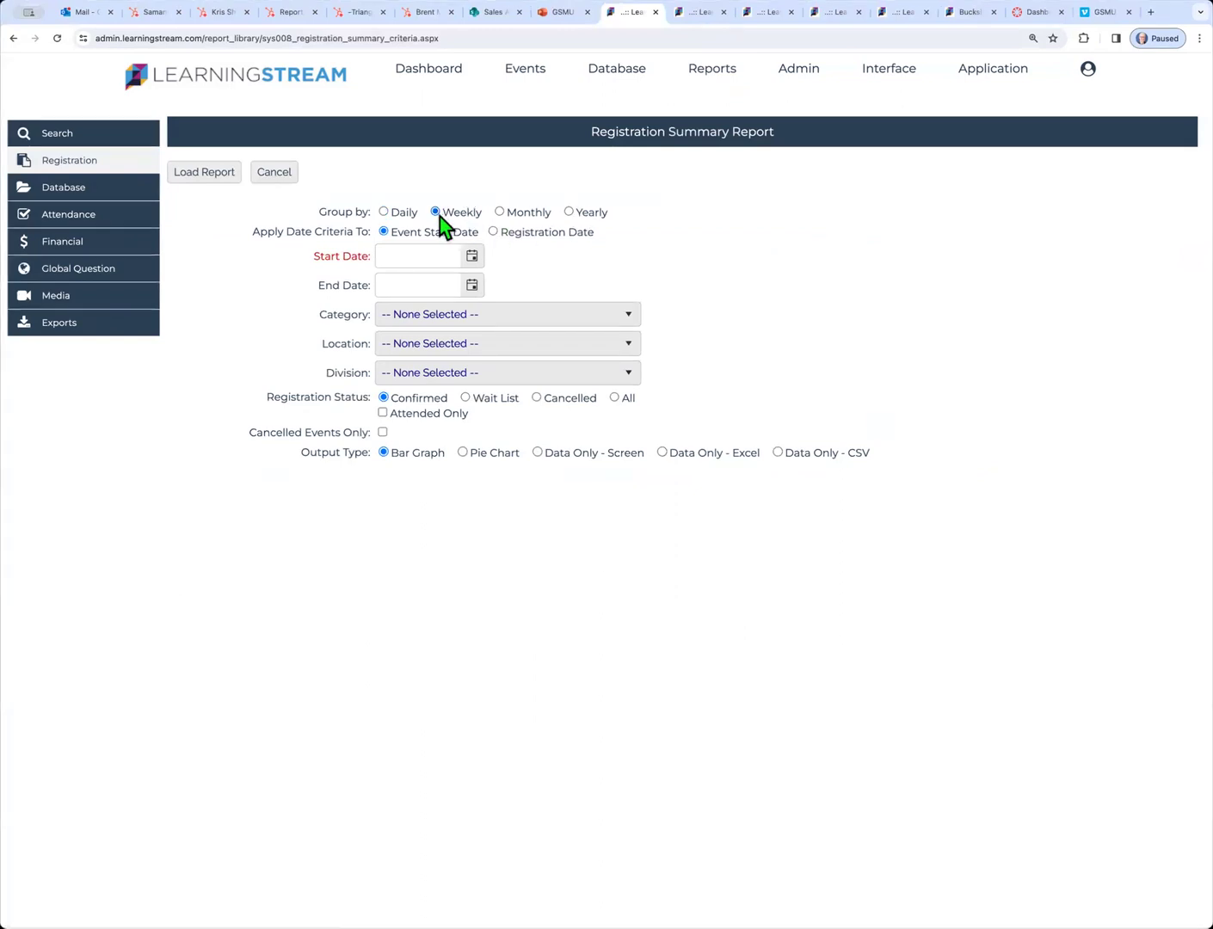
pyautogui.click(472, 258)
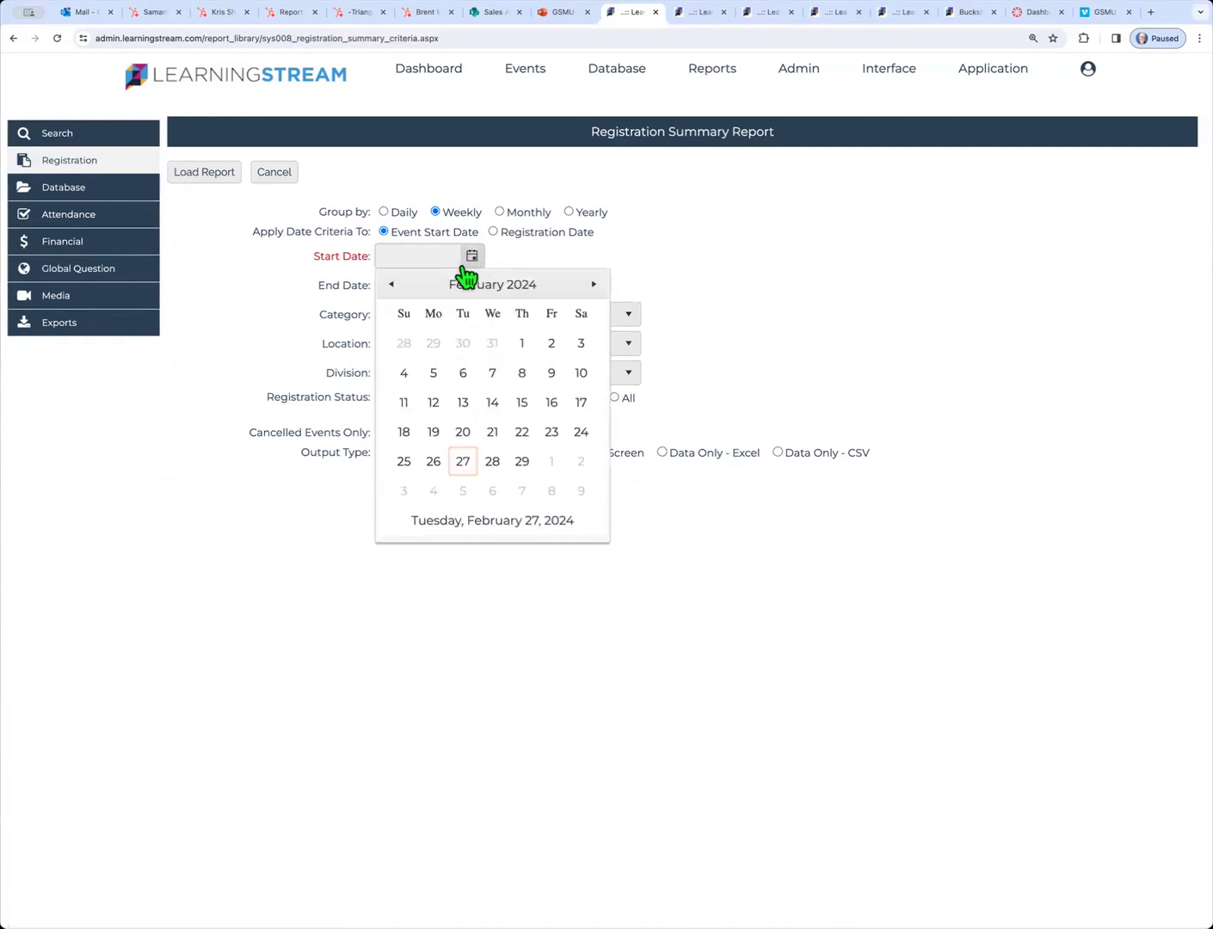
pyautogui.click(391, 285)
pyautogui.click(391, 285)
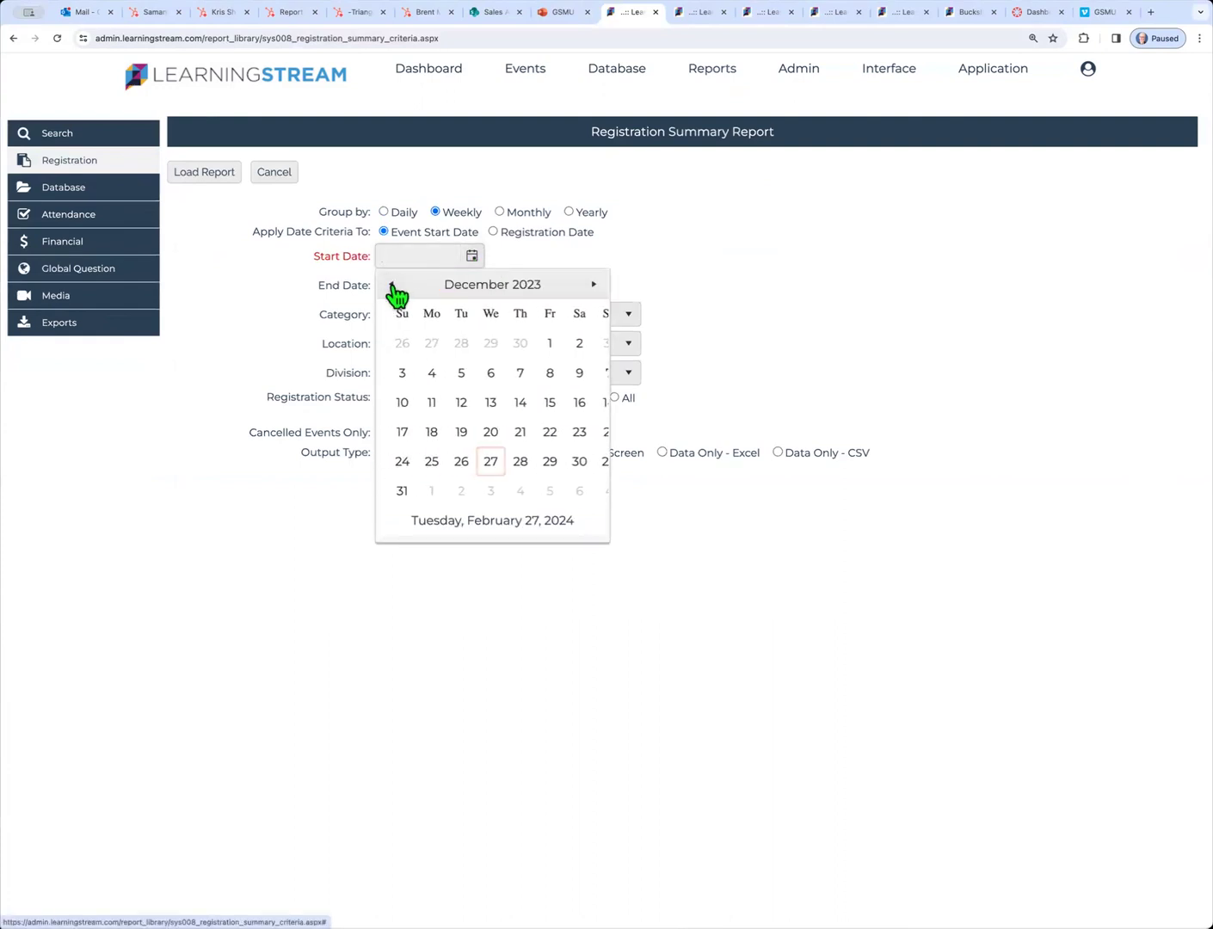
pyautogui.click(551, 343)
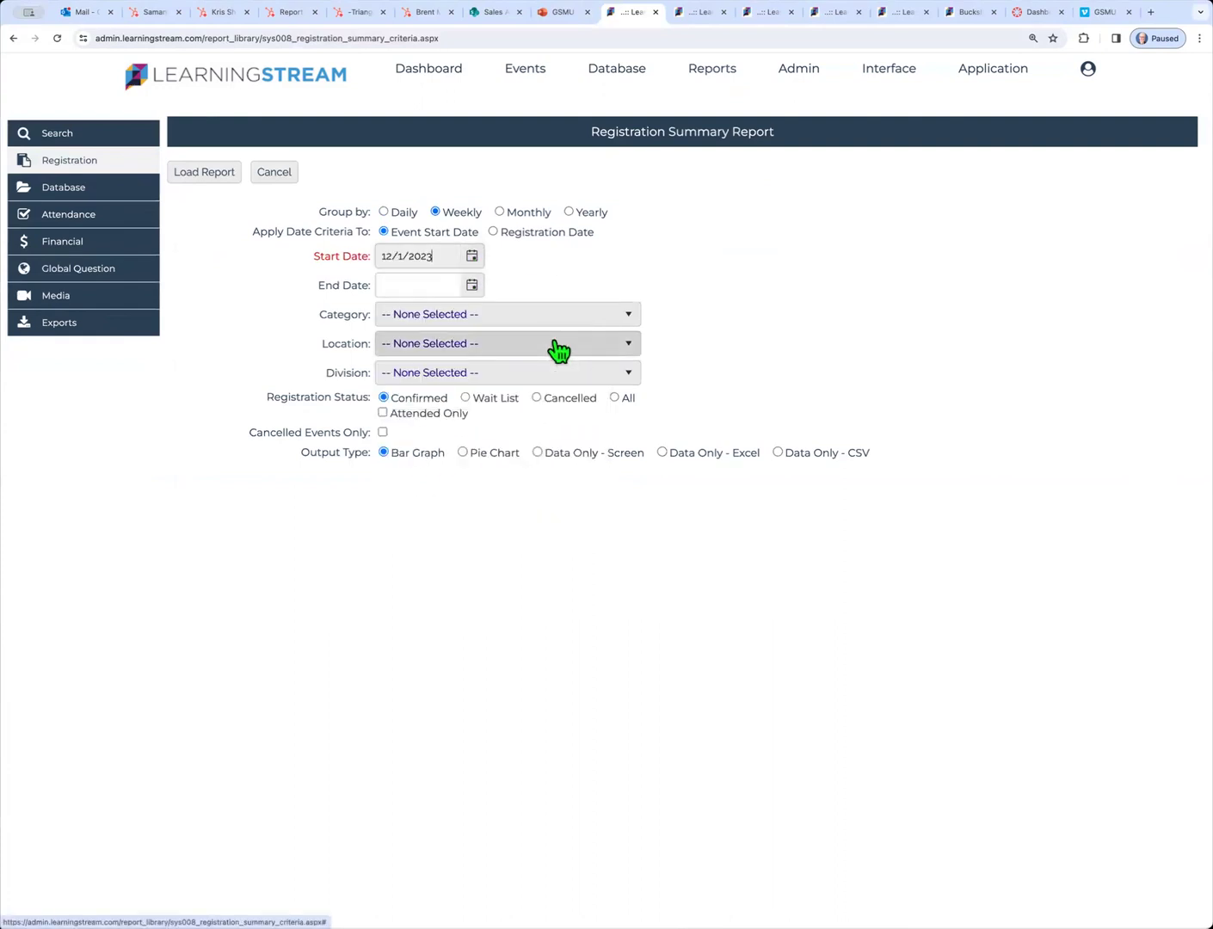
pyautogui.click(472, 286)
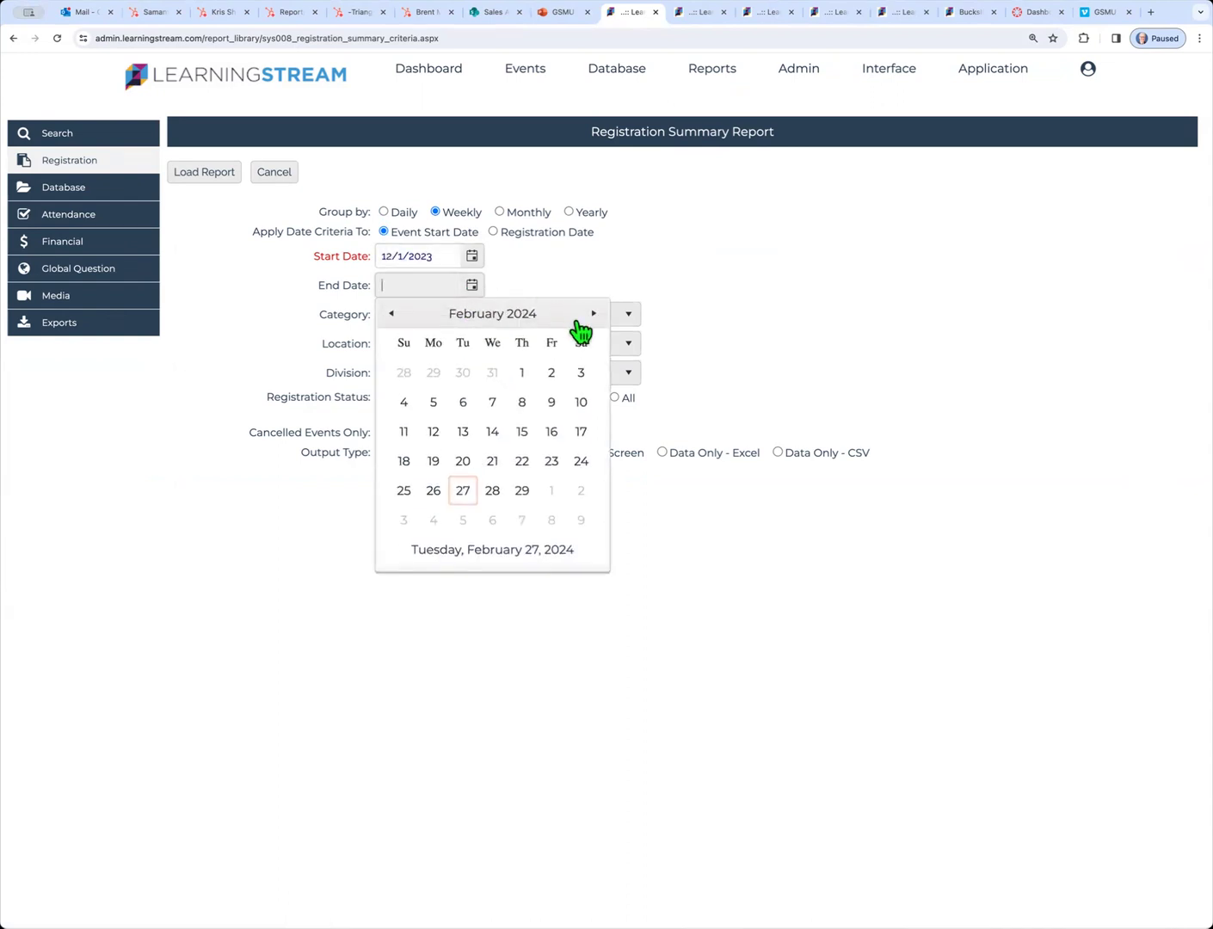
pyautogui.click(463, 492)
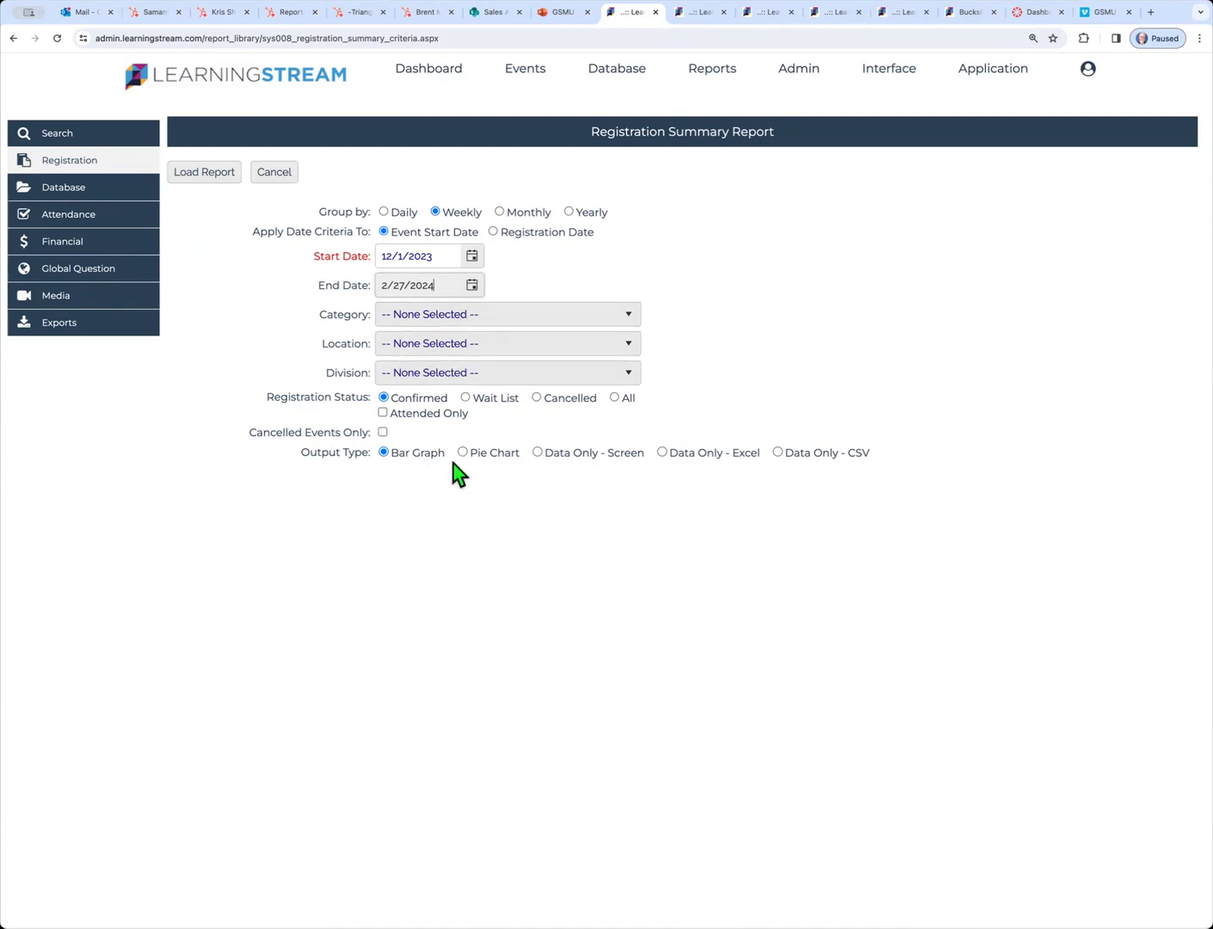
pyautogui.click(539, 453)
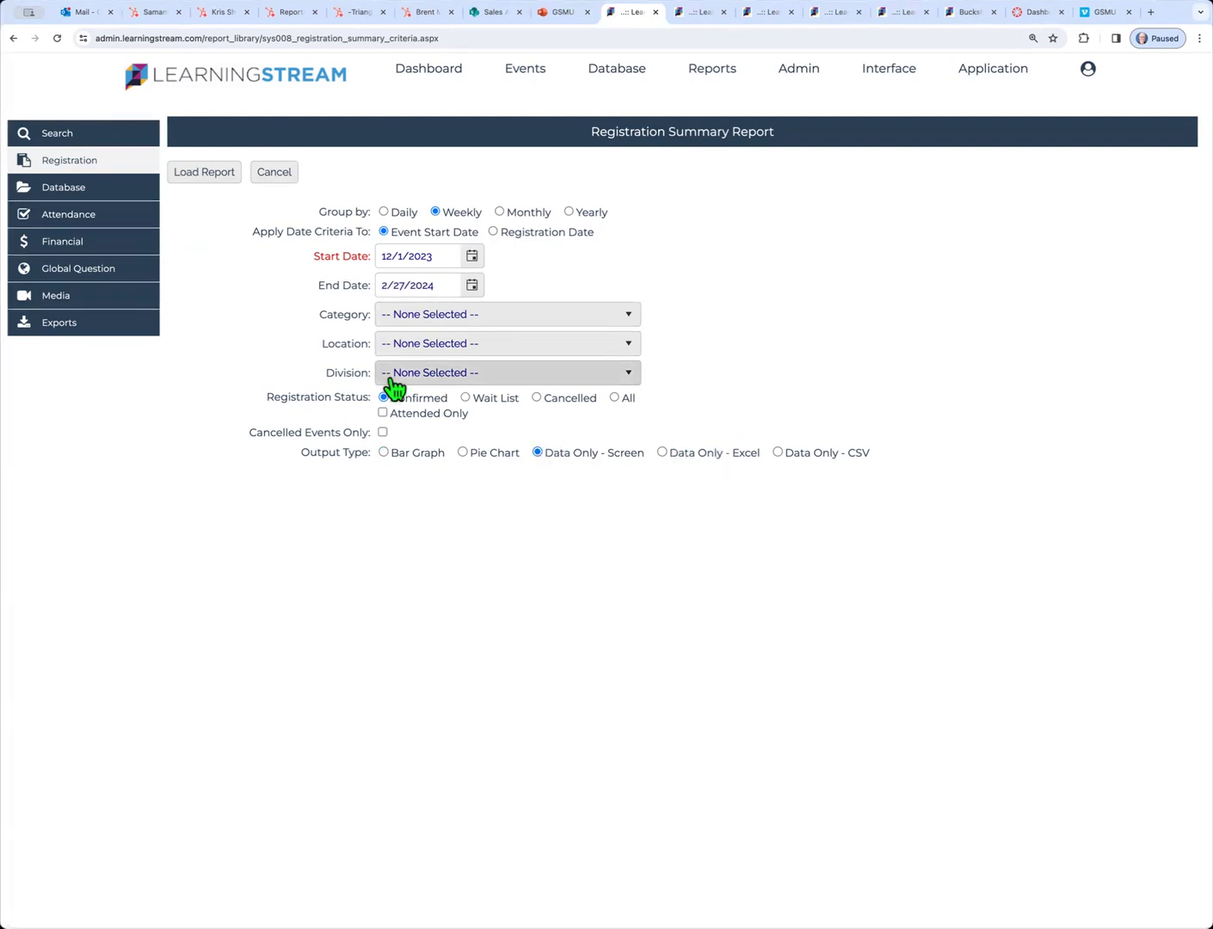
pyautogui.click(193, 173)
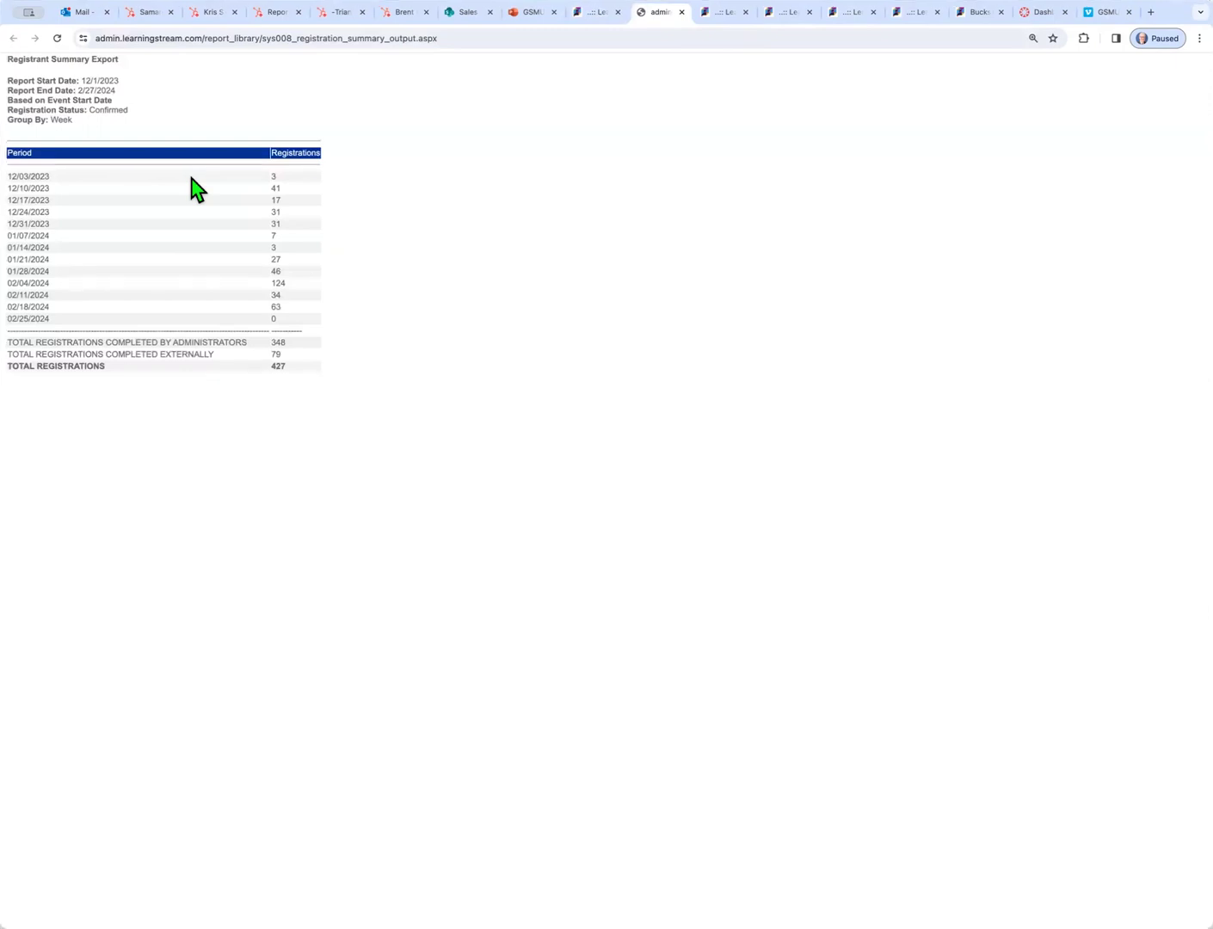
# Zoom in on the weekly figures, regenerate them as a bar graph, and return to the GSMU Canvas deck
pyautogui.press('super+equal')
pyautogui.press('super+equal')
pyautogui.press('super+equal')
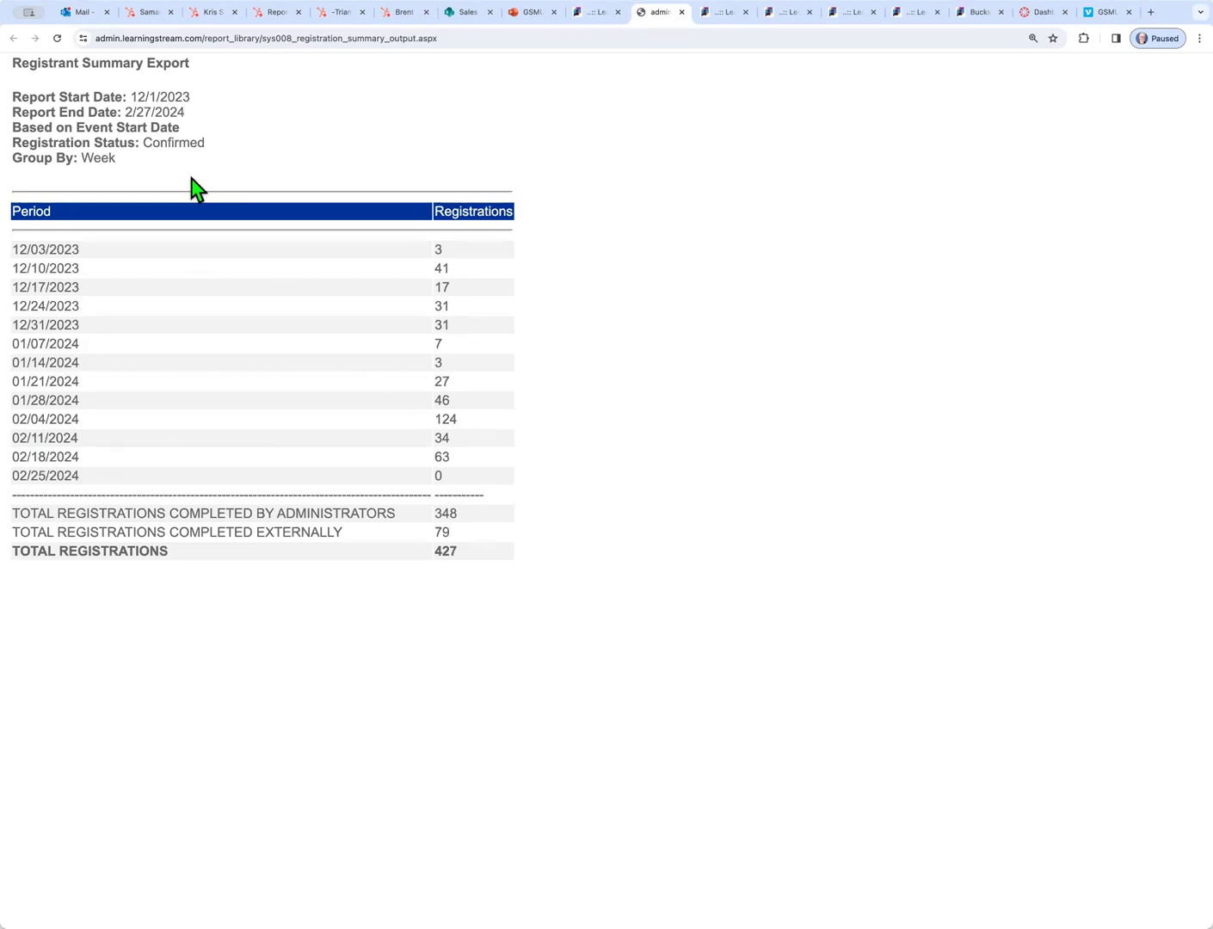
pyautogui.press('super+minus')
pyautogui.press('super+minus')
pyautogui.press('super+minus')
pyautogui.press('super+minus')
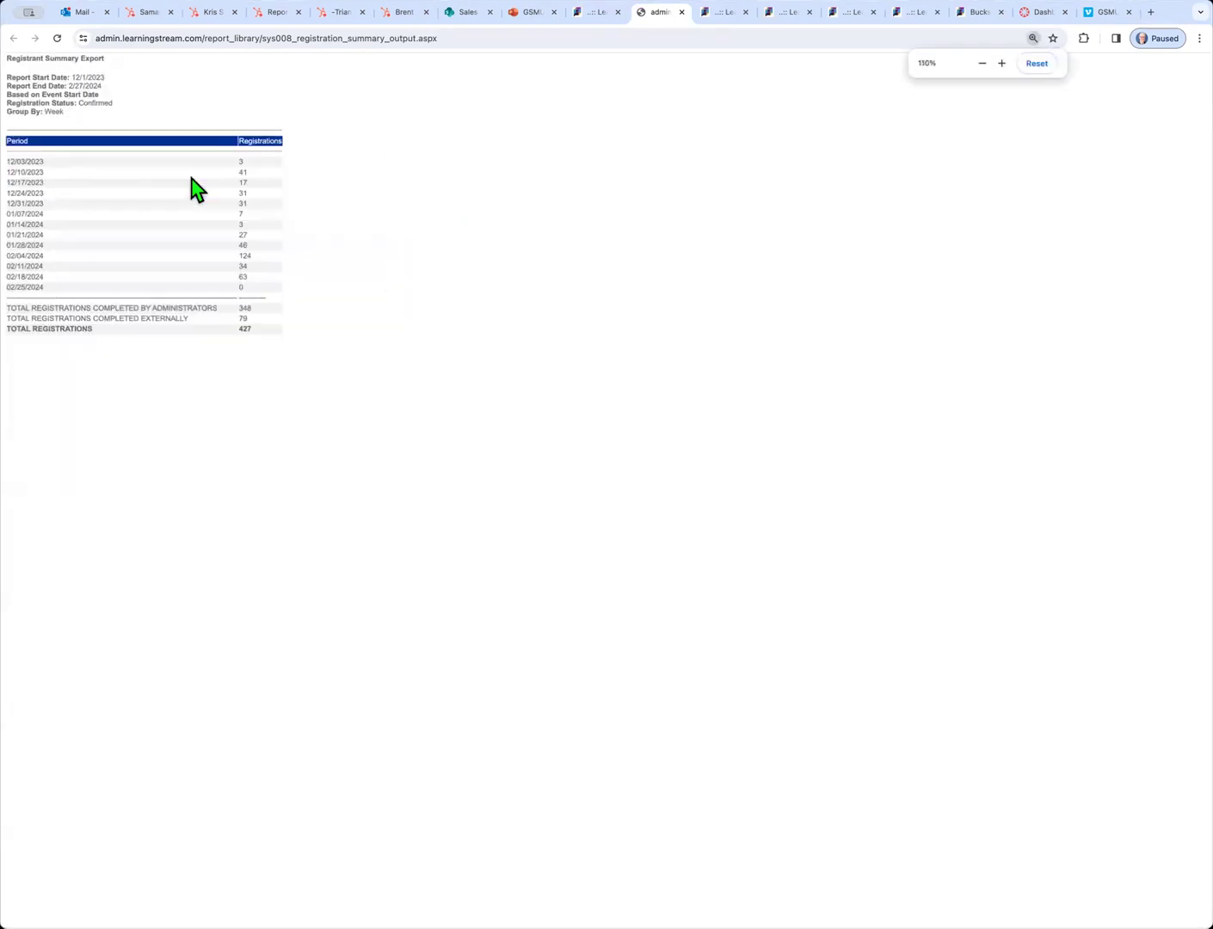
pyautogui.click(591, 14)
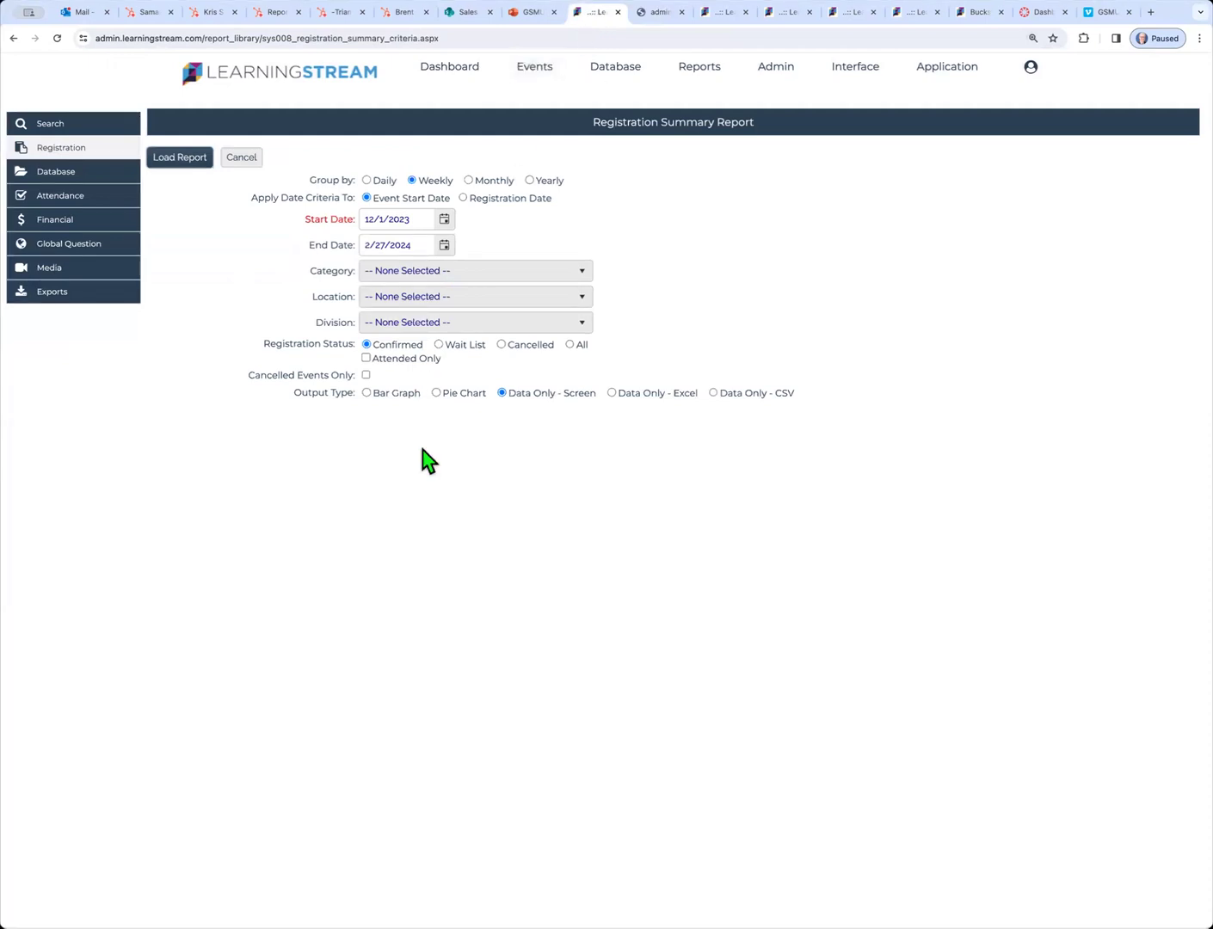
pyautogui.click(367, 393)
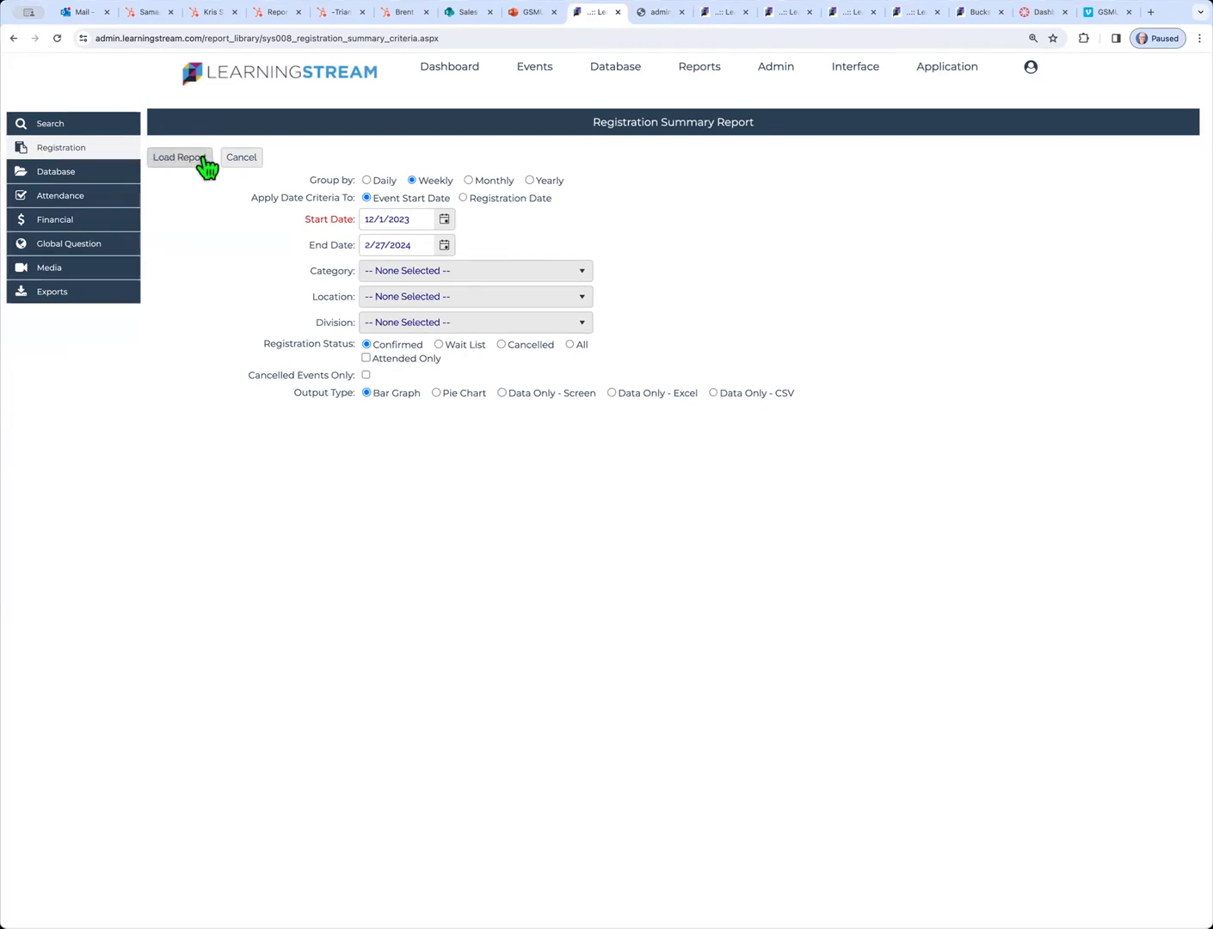
pyautogui.click(198, 159)
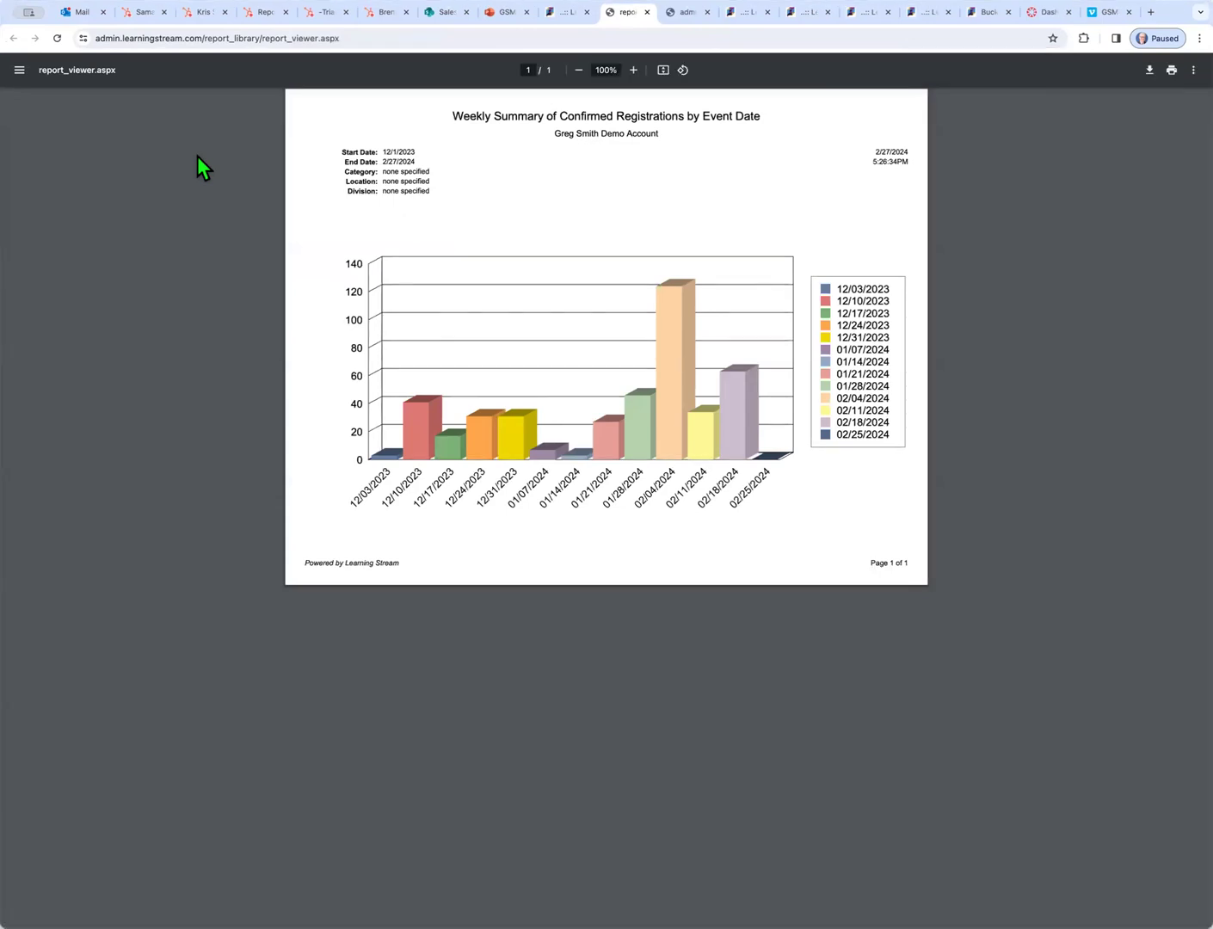
pyautogui.click(510, 12)
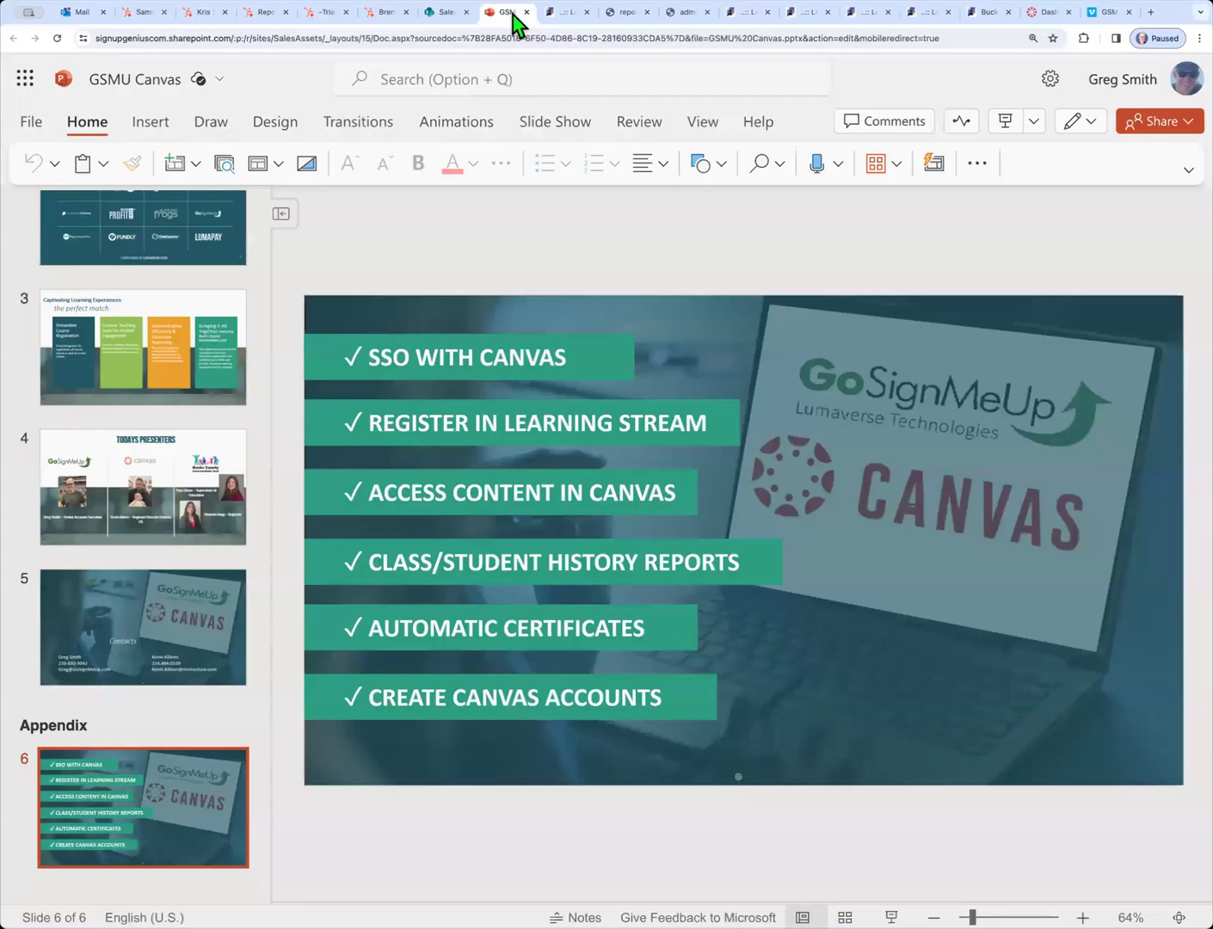